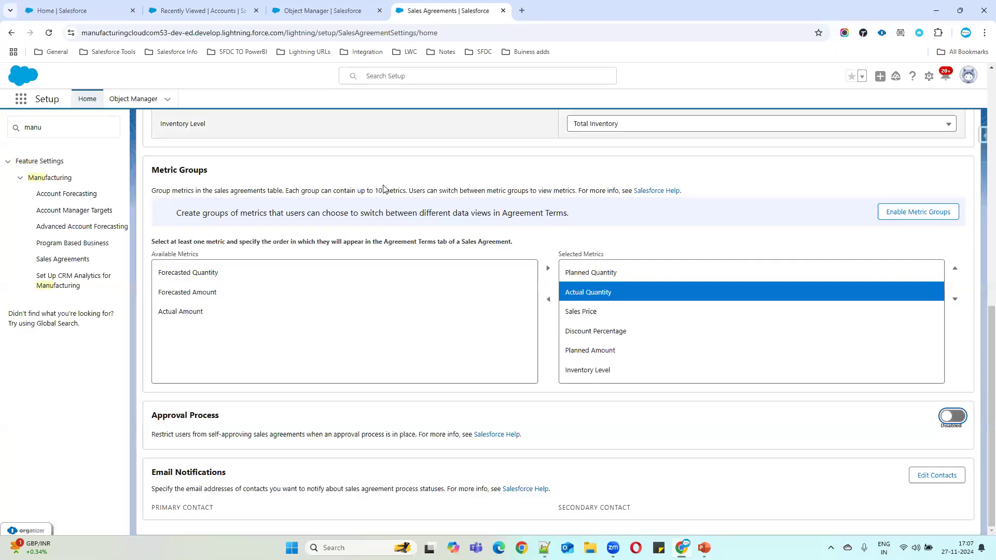
# Review the available and selected metrics in the Metric Groups section of the Sales Agreements settings
pyautogui.click(422, 11)
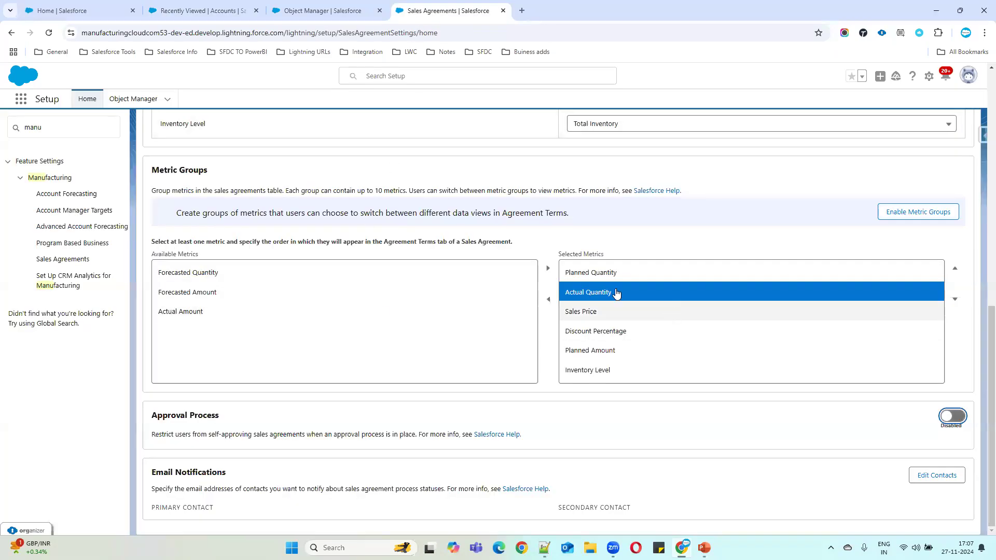
pyautogui.scroll(6, 671, 311)
pyautogui.scroll(-6, 332, 259)
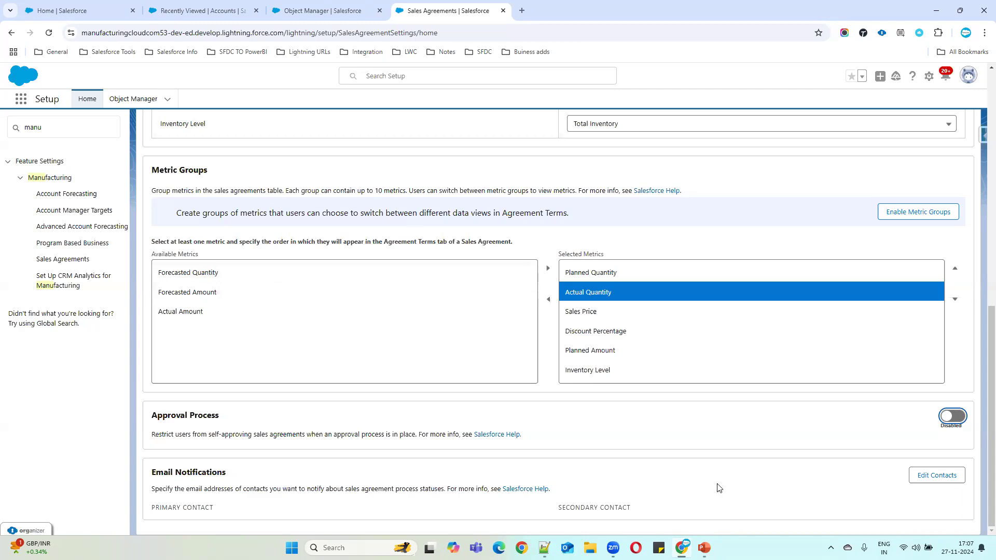
# Examine the sales agreements related to the Americas Trail Enterprises account and view the recently viewed Sales Agreements list
pyautogui.click(185, 12)
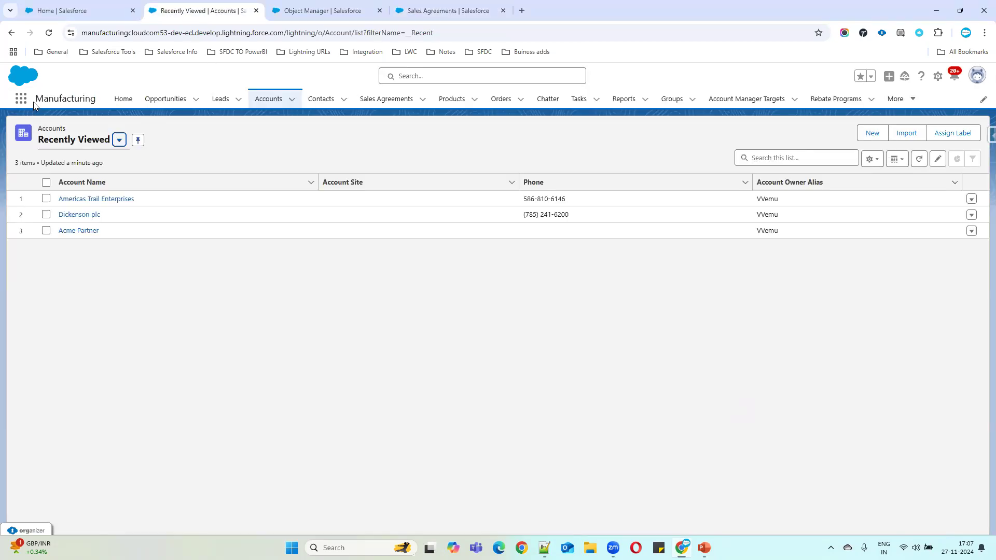
pyautogui.moveTo(34, 106); pyautogui.dragTo(116, 99)
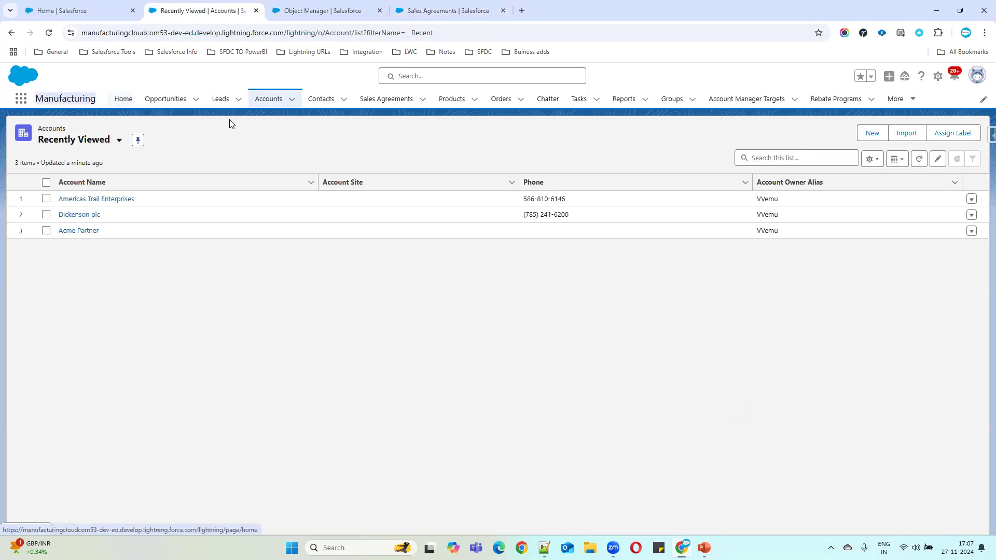
pyautogui.click(95, 199)
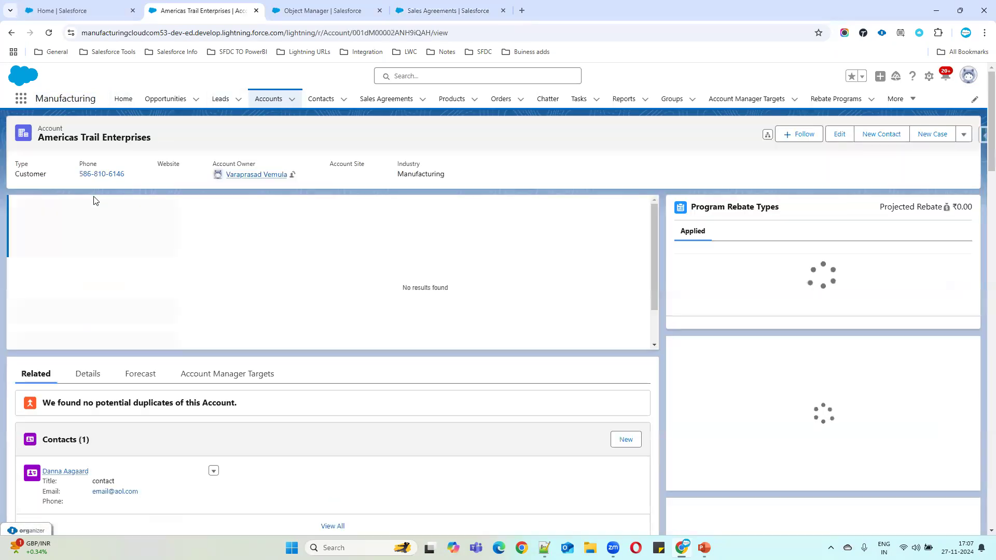
pyautogui.scroll(-6, 60, 269)
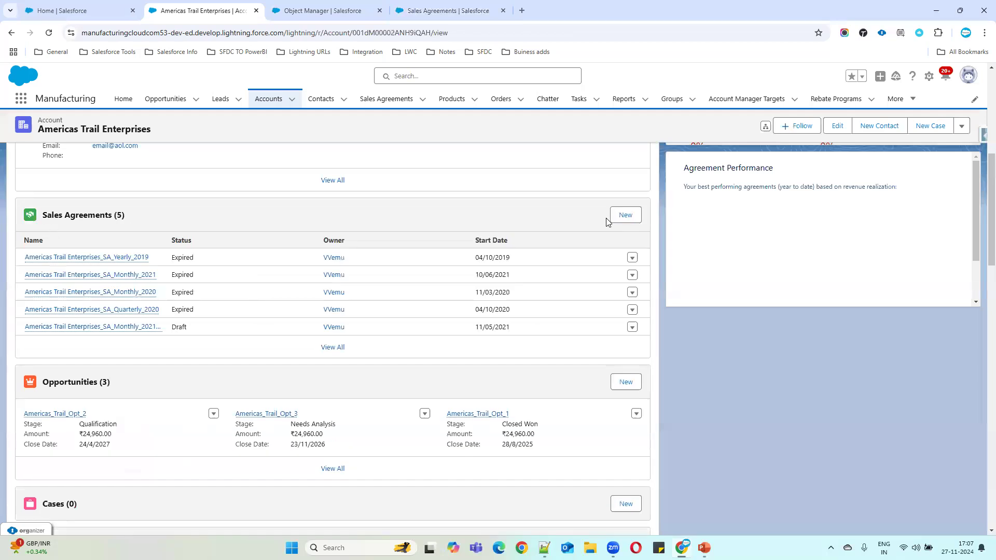
pyautogui.scroll(10, 391, 236)
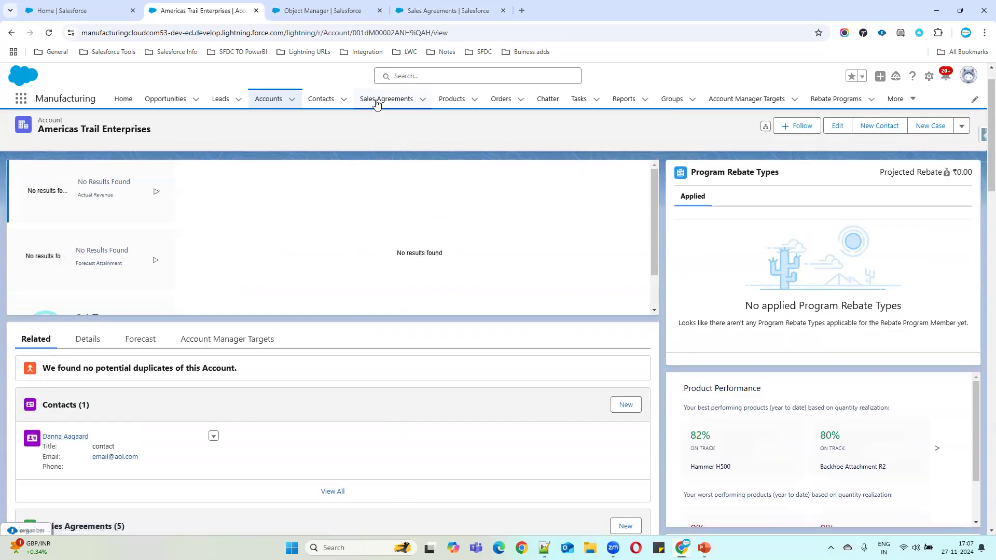
pyautogui.click(377, 102)
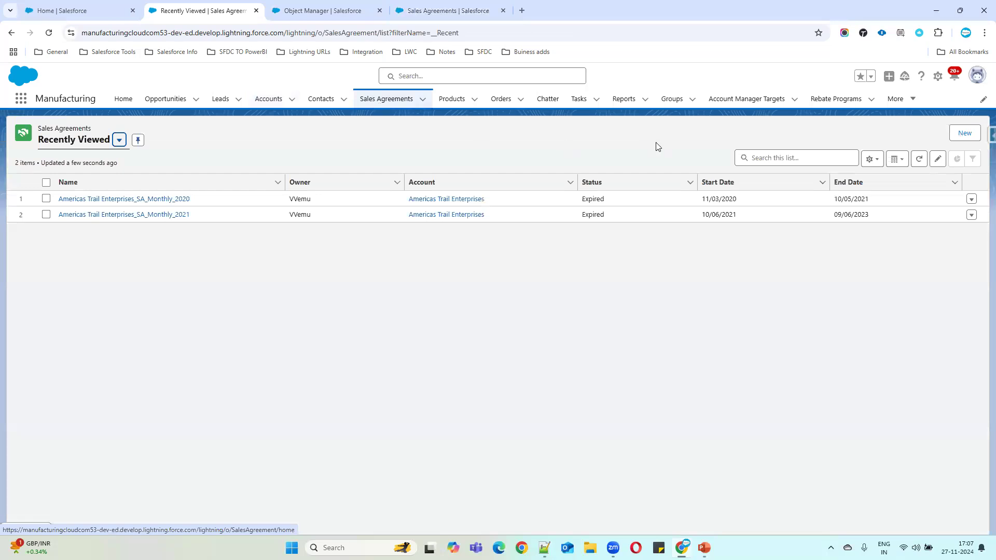
# Start a new account and enter Max It Solutions as its account name
pyautogui.click(270, 98)
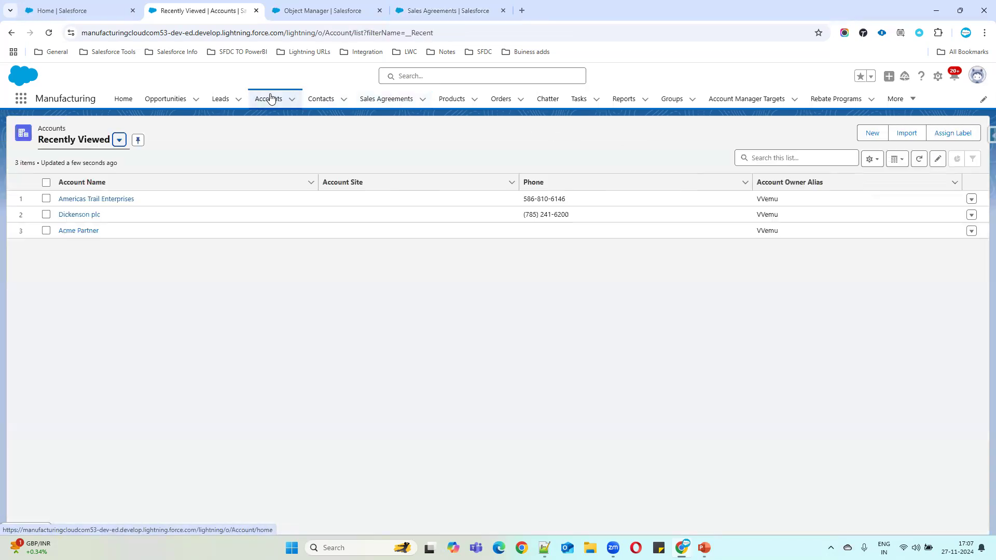
pyautogui.click(864, 133)
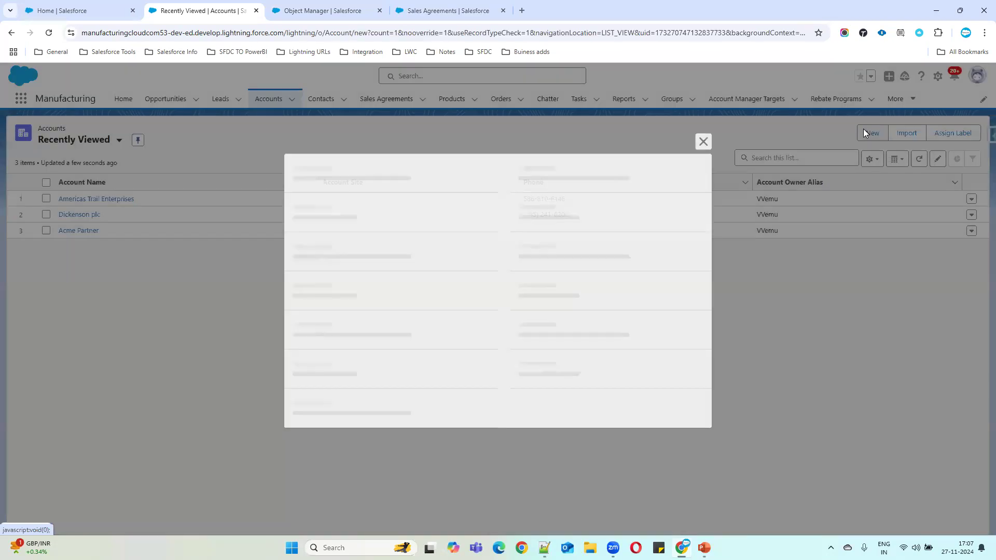
pyautogui.click(343, 218)
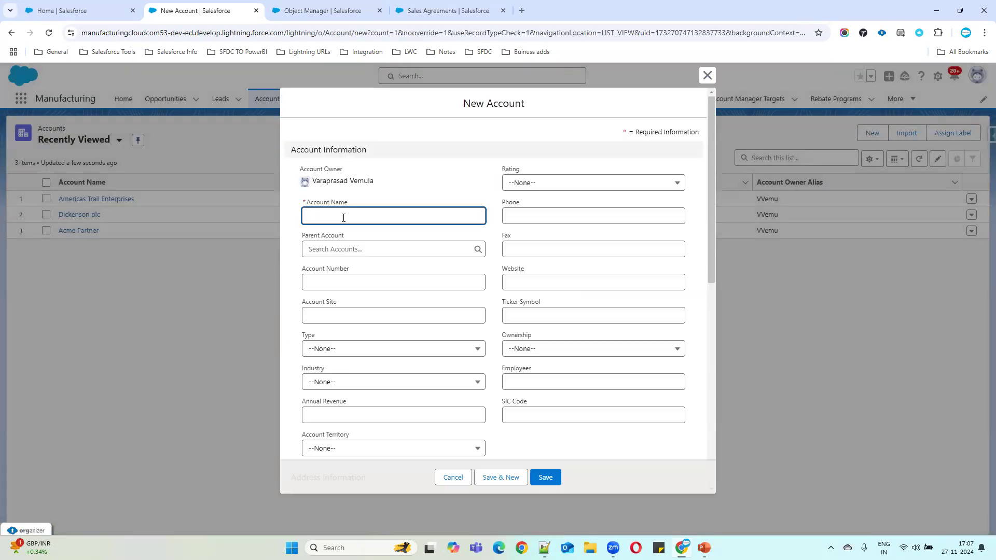
pyautogui.write('Max It SO')
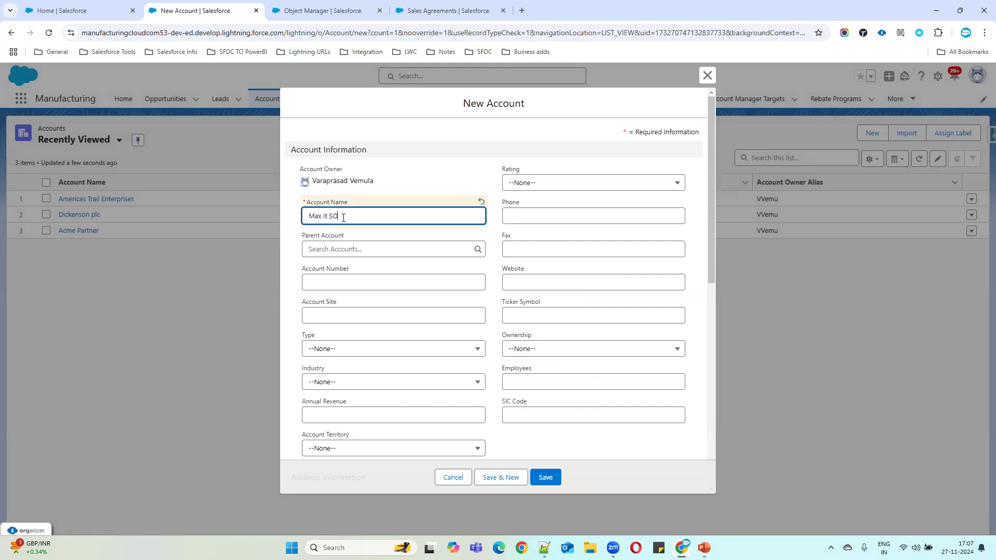
pyautogui.write('lutions')
pyautogui.click(333, 216)
pyautogui.press('BackSpace')
pyautogui.write('o')
# Set the new account's rating to Warm and save the account
pyautogui.click(548, 192)
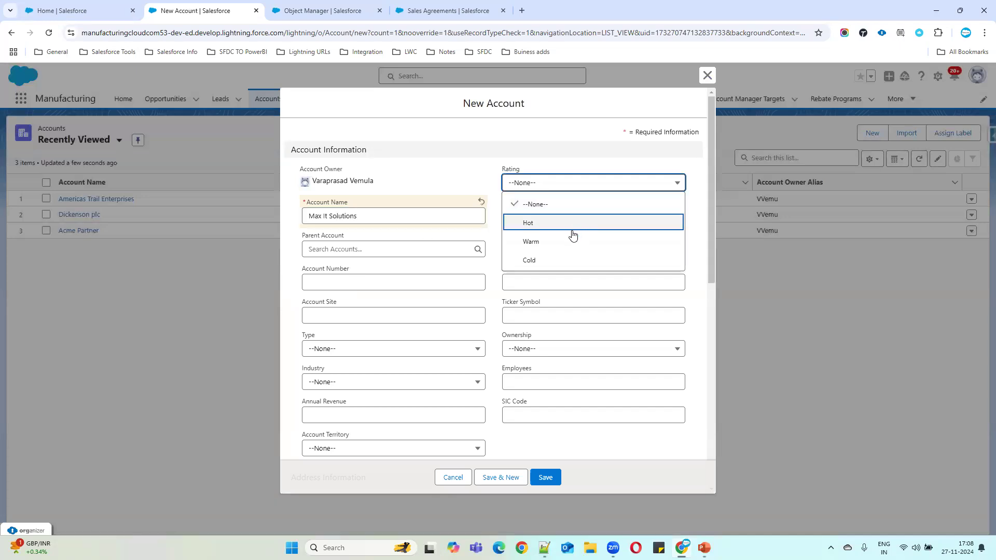
pyautogui.click(569, 241)
pyautogui.scroll(-5, 515, 303)
pyautogui.scroll(-3, 573, 143)
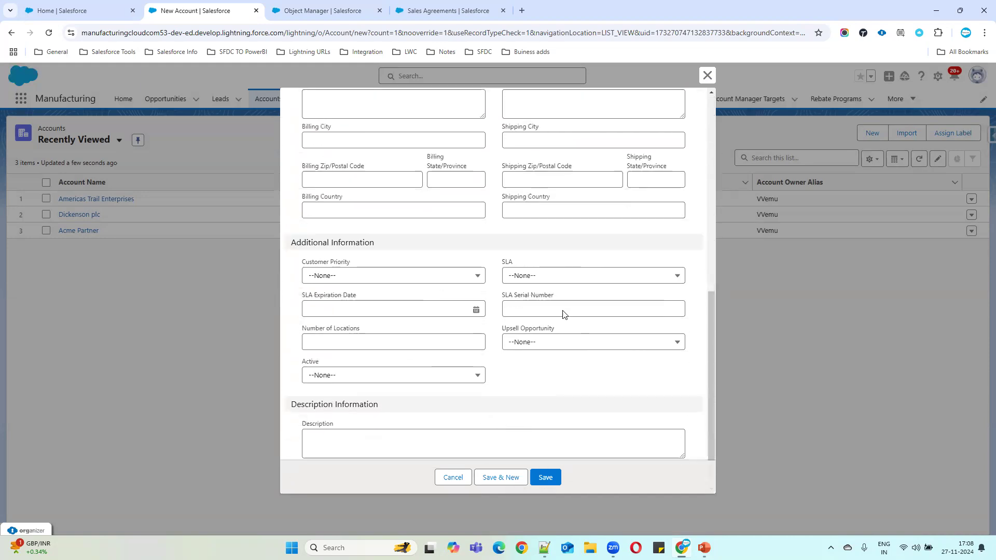
pyautogui.scroll(-1, 565, 313)
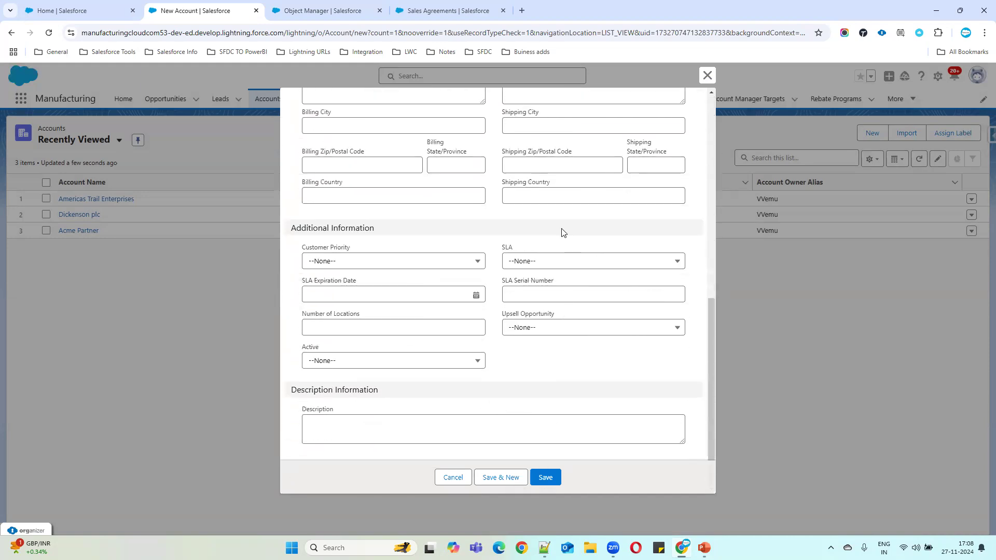
pyautogui.click(548, 480)
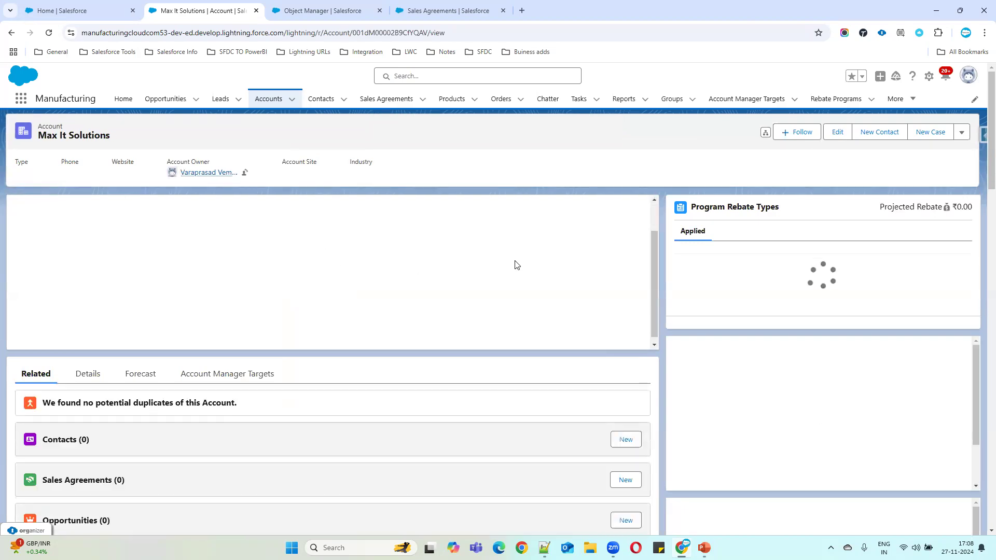
# Create and save a contact under Max It Solutions with salutation Mr. and the contact's first and last name
pyautogui.scroll(-1, 520, 266)
pyautogui.click(627, 389)
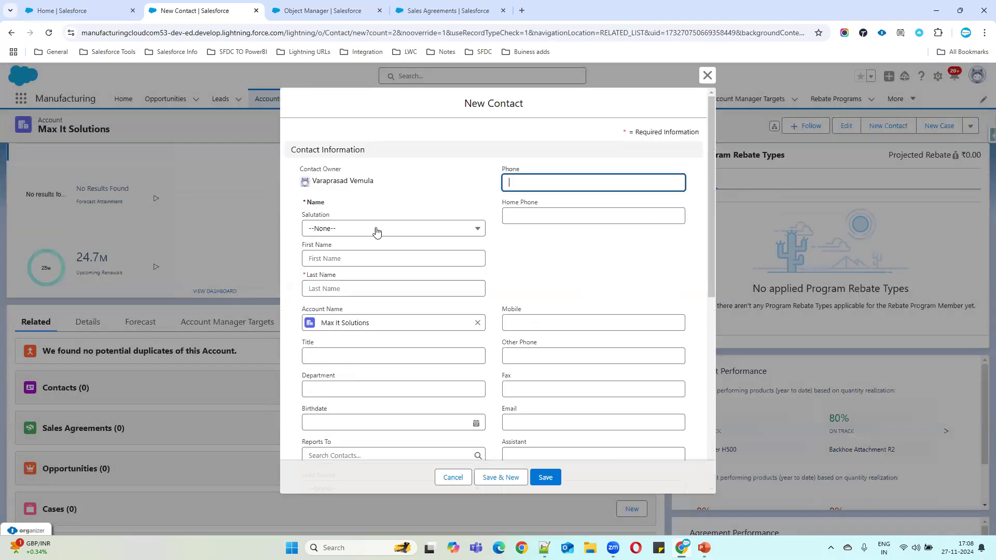
pyautogui.click(377, 232)
pyautogui.click(332, 268)
pyautogui.click(330, 259)
pyautogui.write('MS')
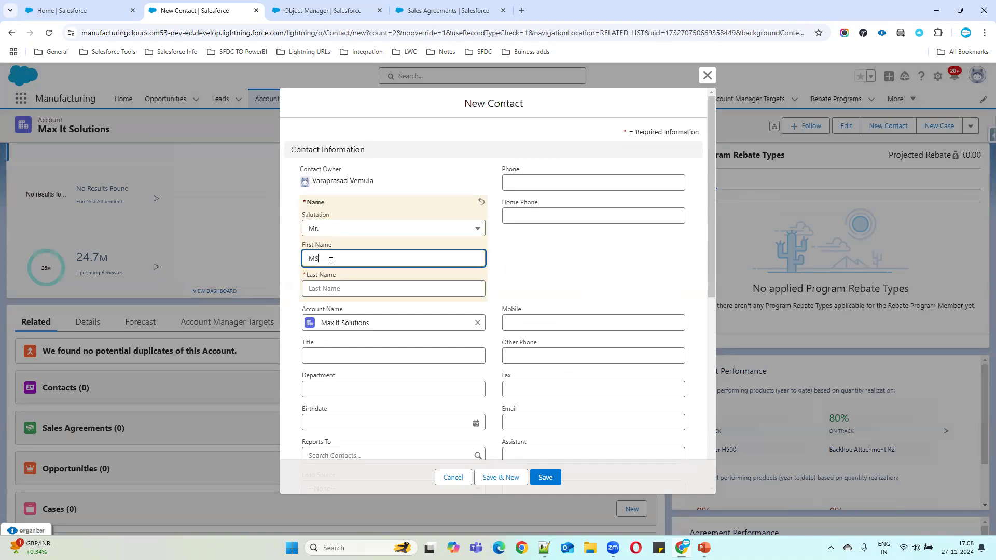
pyautogui.click(337, 283)
pyautogui.write('Dhoni')
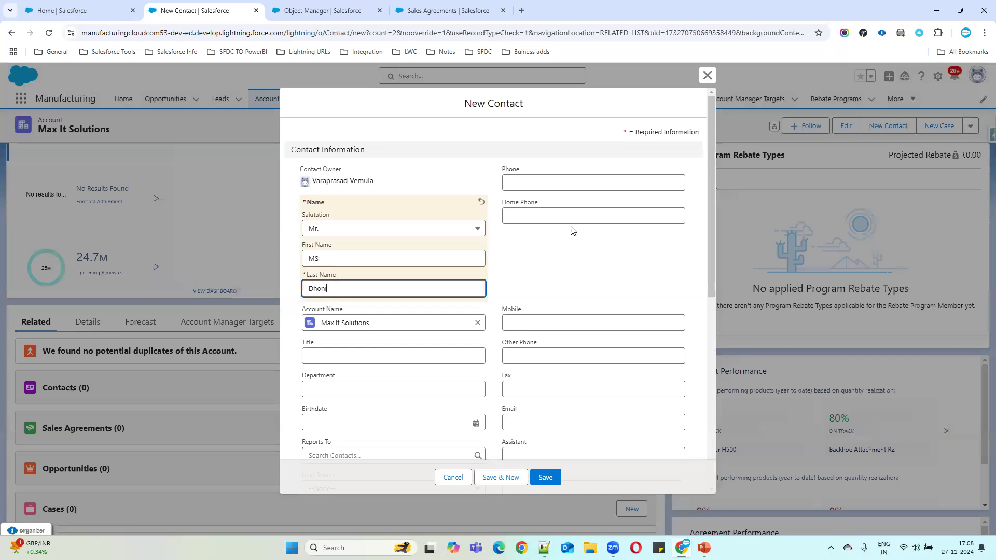
pyautogui.scroll(-4, 561, 251)
pyautogui.scroll(-2, 509, 243)
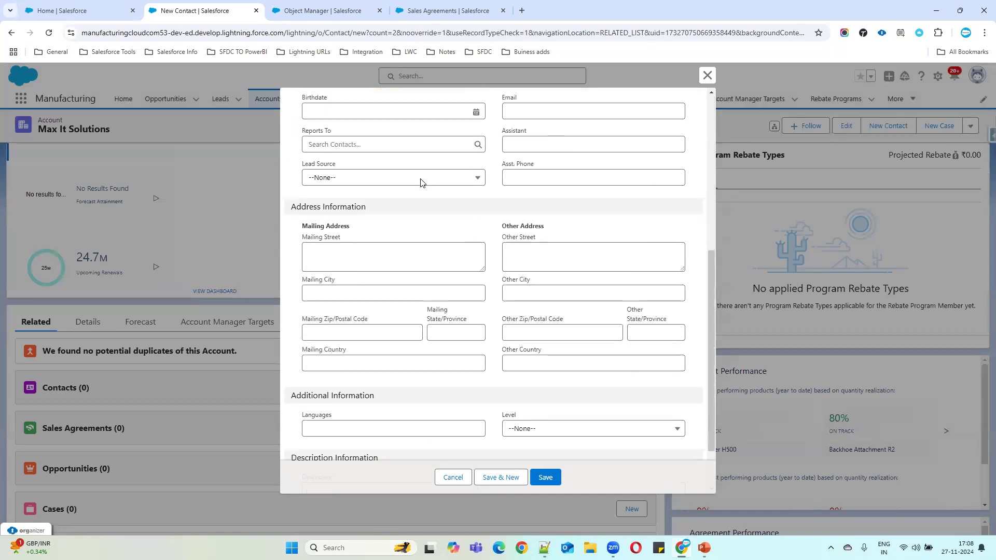
pyautogui.scroll(-1, 587, 244)
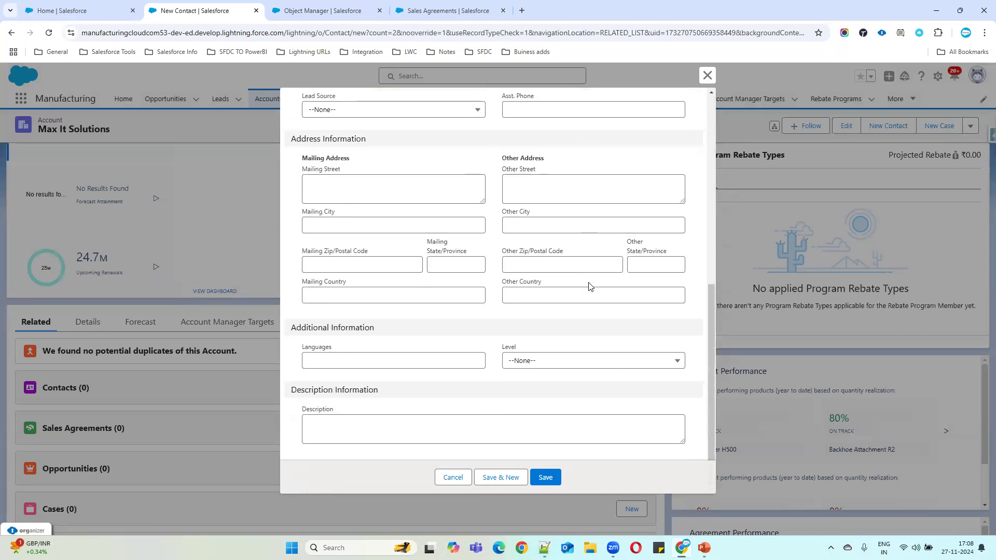
pyautogui.click(545, 477)
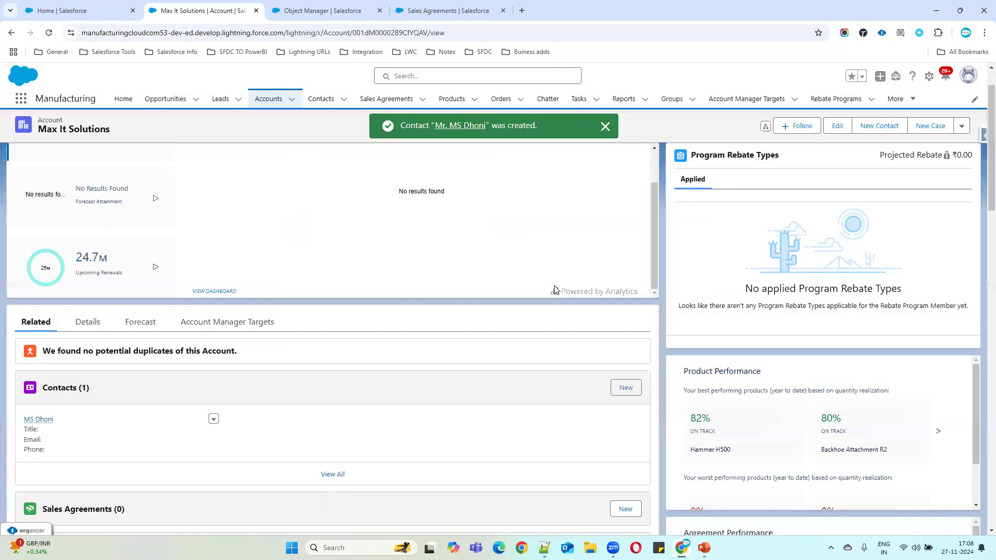
# Start a new sales agreement from the Max It Solutions account and name it Max IT Purchases
pyautogui.scroll(-4, 366, 286)
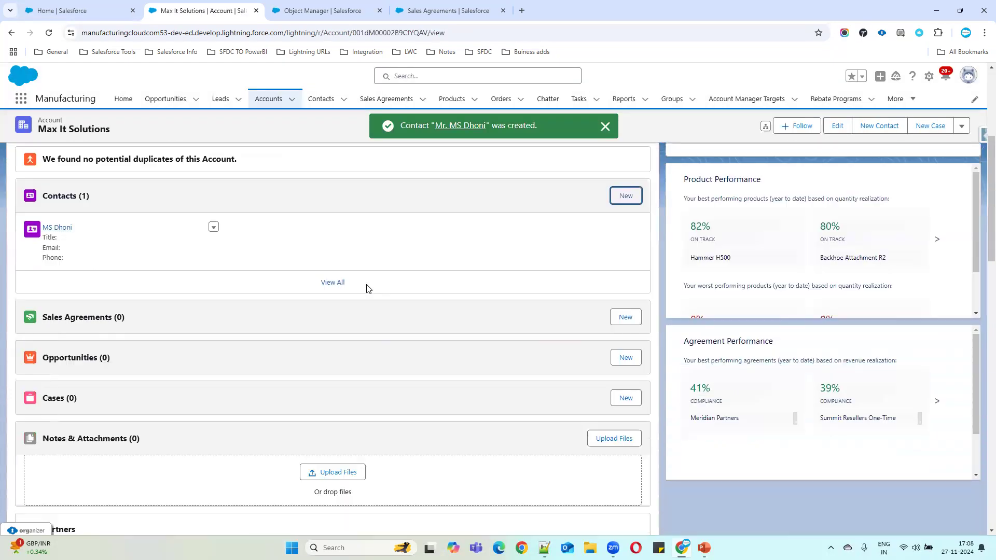
pyautogui.moveTo(33, 301); pyautogui.dragTo(28, 302)
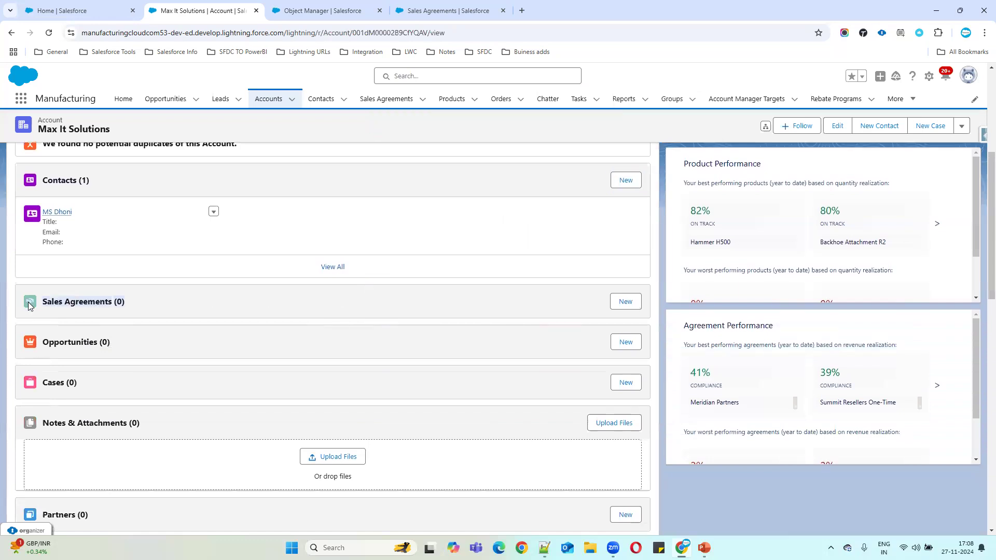
pyautogui.click(626, 302)
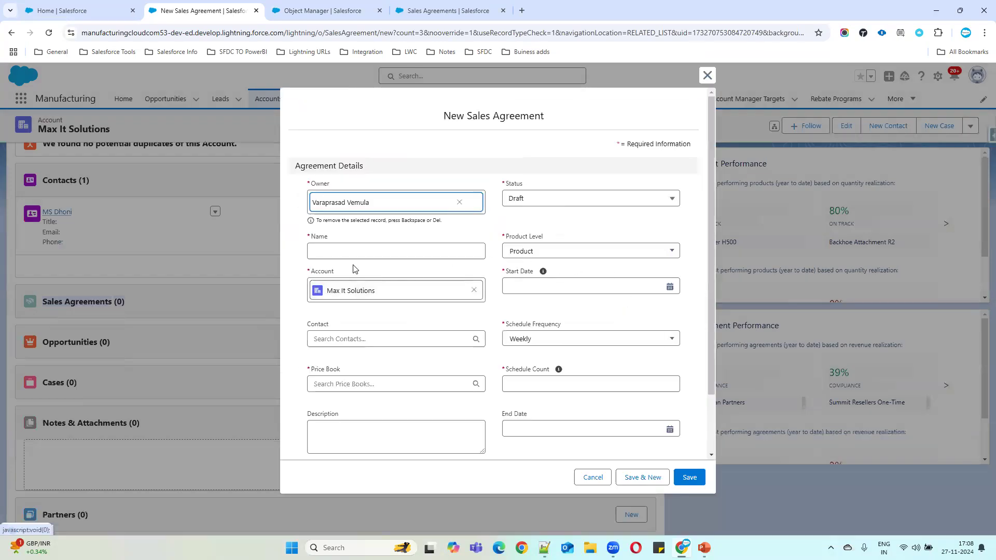
pyautogui.click(331, 250)
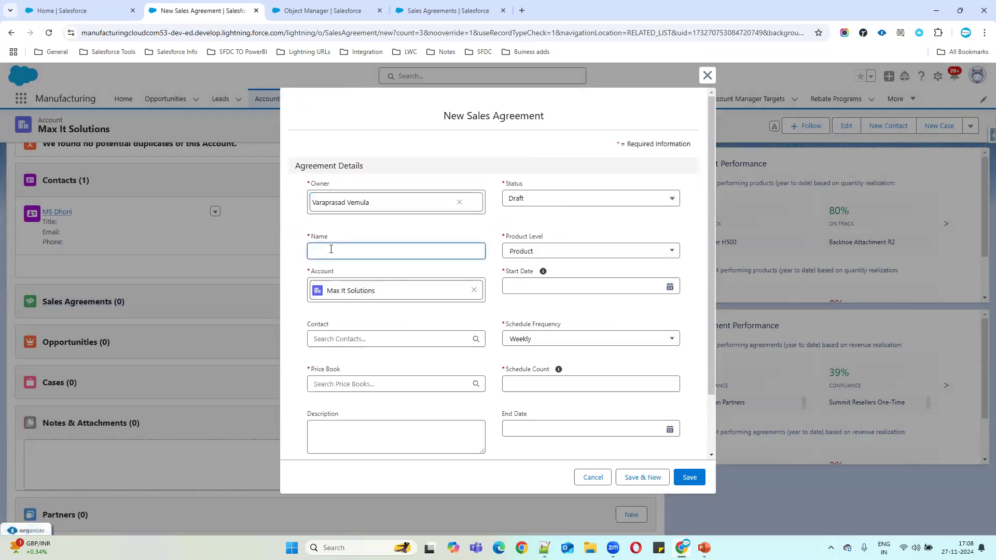
pyautogui.write('Max It Purchases')
# Check the agreement's status options and choose Product as the product level
pyautogui.click(579, 205)
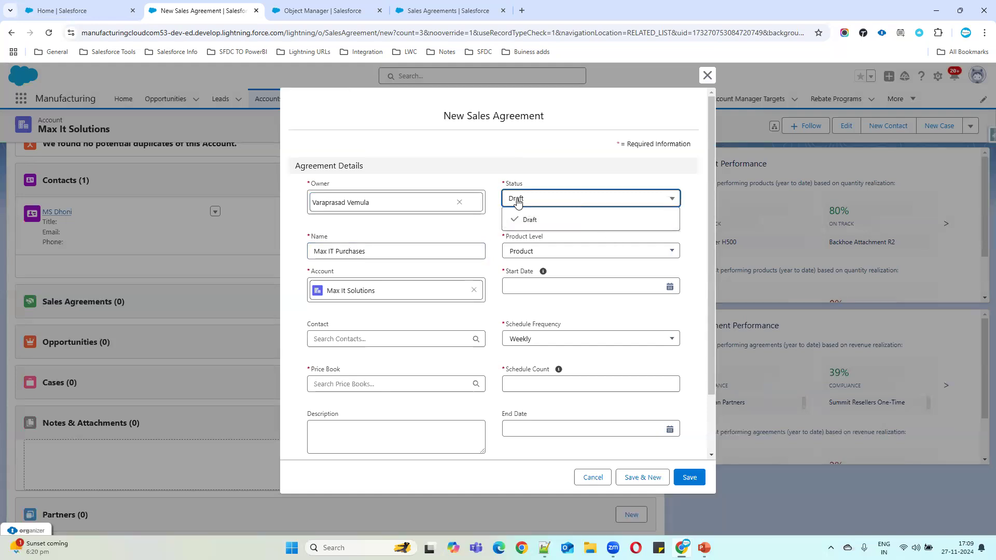
pyautogui.moveTo(444, 116); pyautogui.dragTo(553, 125)
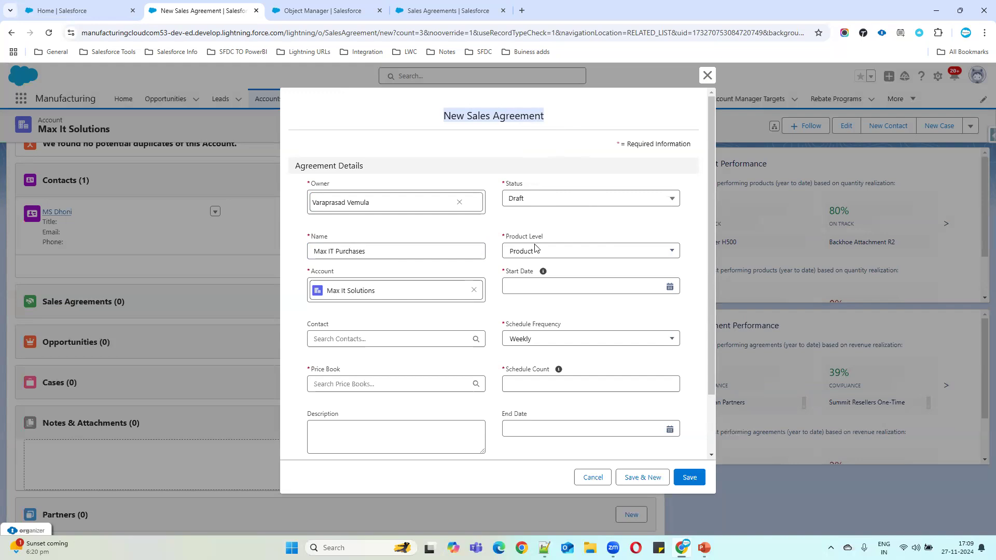
pyautogui.moveTo(378, 251); pyautogui.dragTo(292, 259)
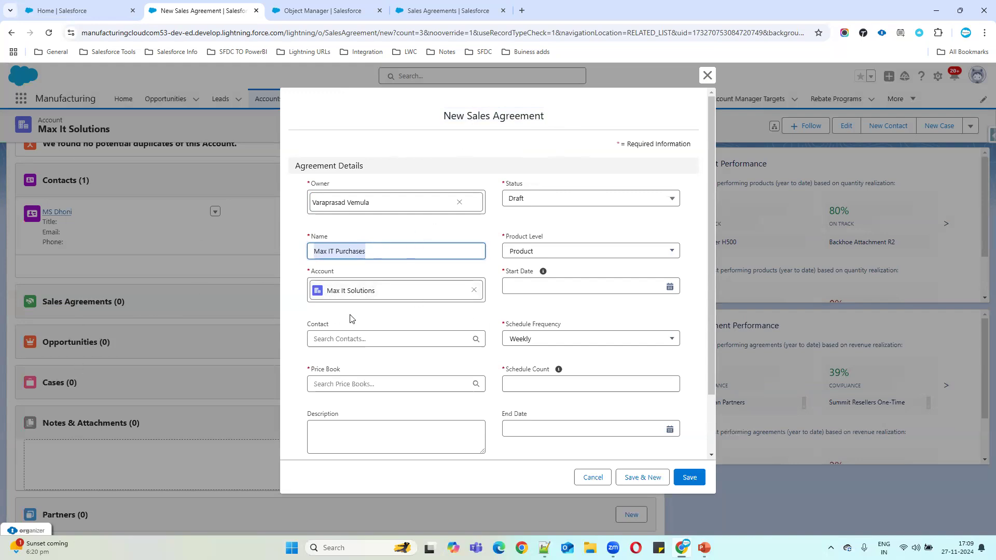
pyautogui.click(554, 255)
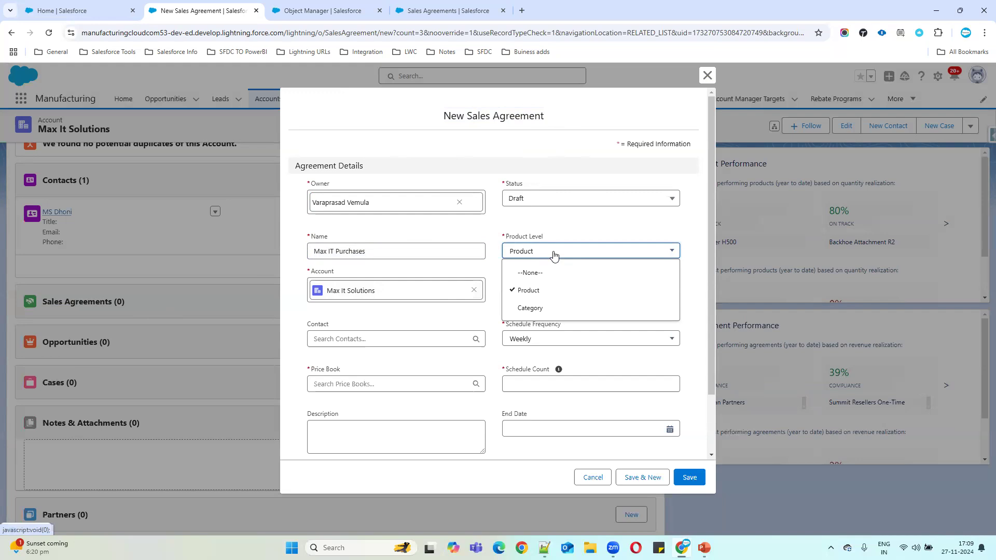
pyautogui.click(544, 290)
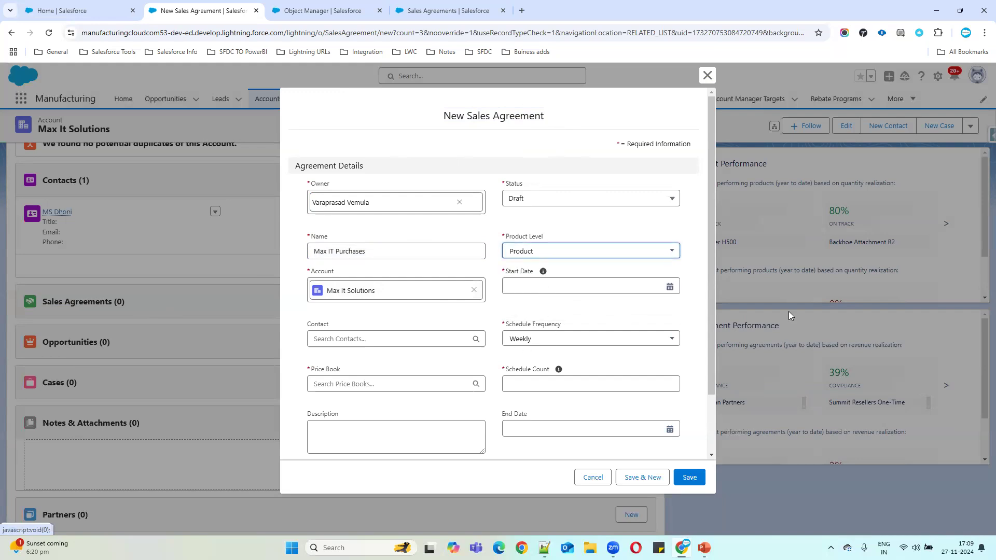
# Set the sales agreement's start date to 01/01/2024
pyautogui.click(671, 292)
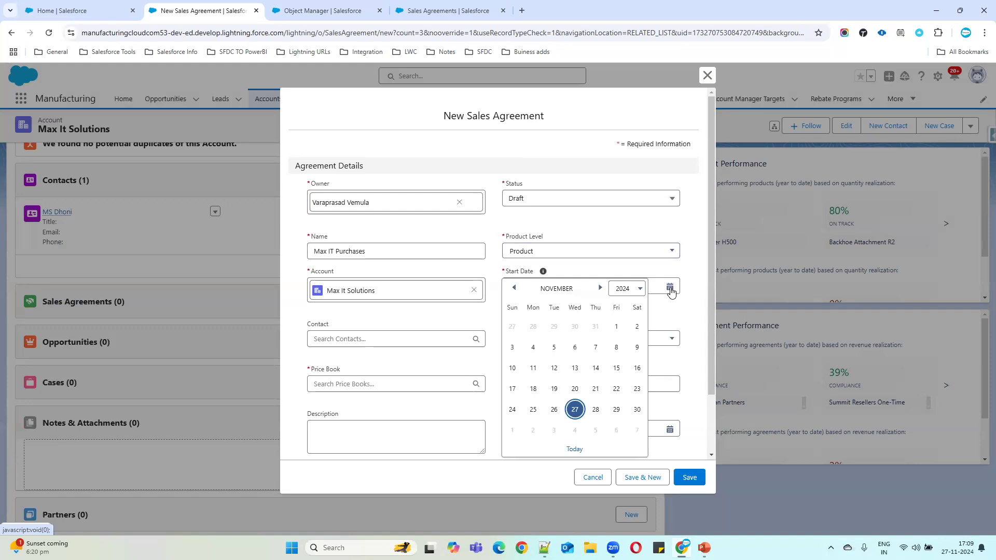
pyautogui.click(518, 288)
pyautogui.click(640, 291)
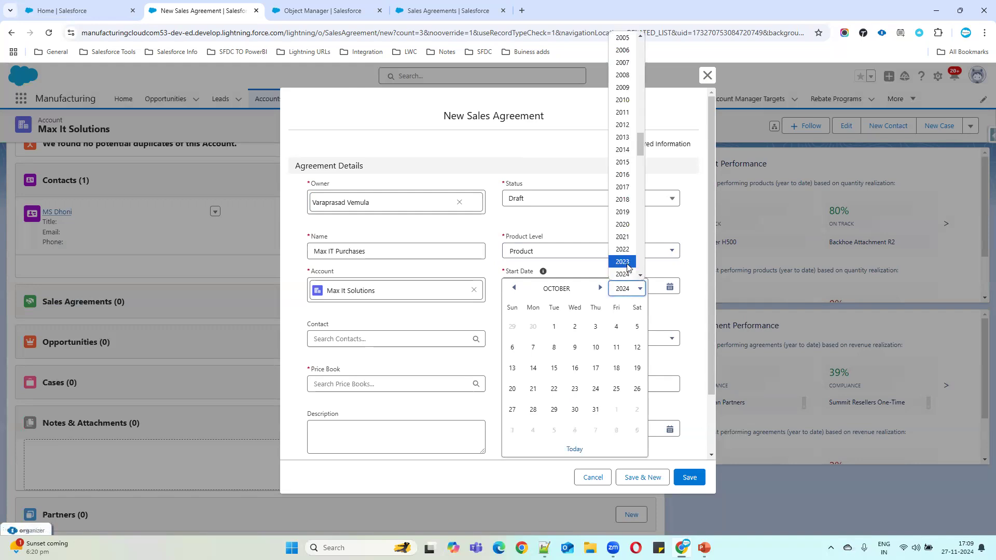
pyautogui.click(622, 274)
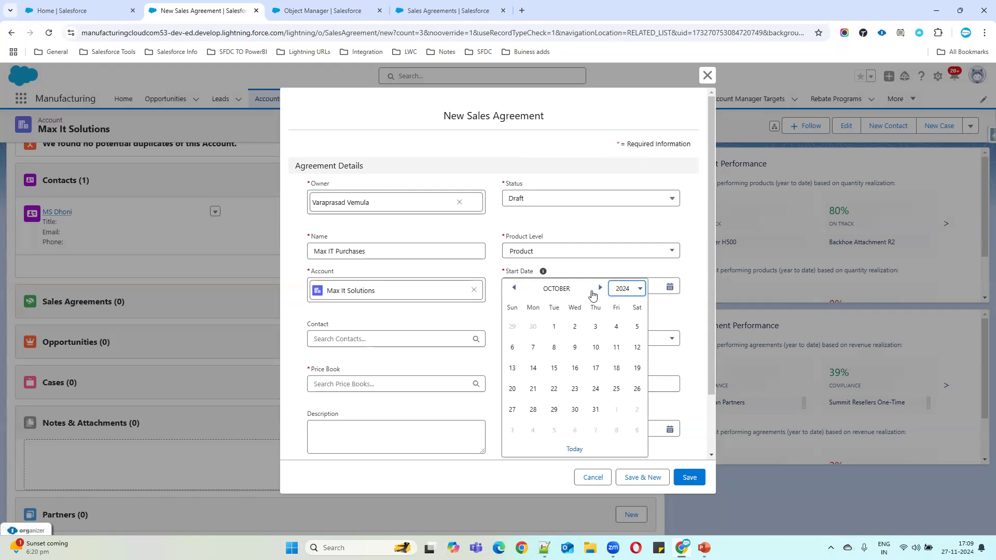
pyautogui.click(513, 289)
pyautogui.click(514, 289)
pyautogui.click(513, 289)
pyautogui.click(513, 289)
pyautogui.click(512, 289)
pyautogui.click(513, 289)
pyautogui.click(513, 288)
pyautogui.click(513, 289)
pyautogui.click(513, 289)
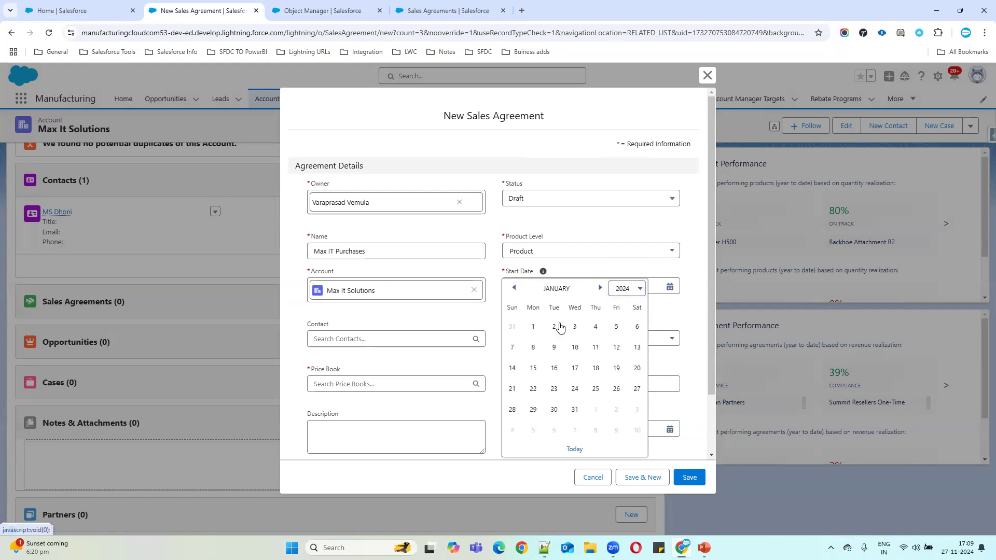
pyautogui.click(532, 326)
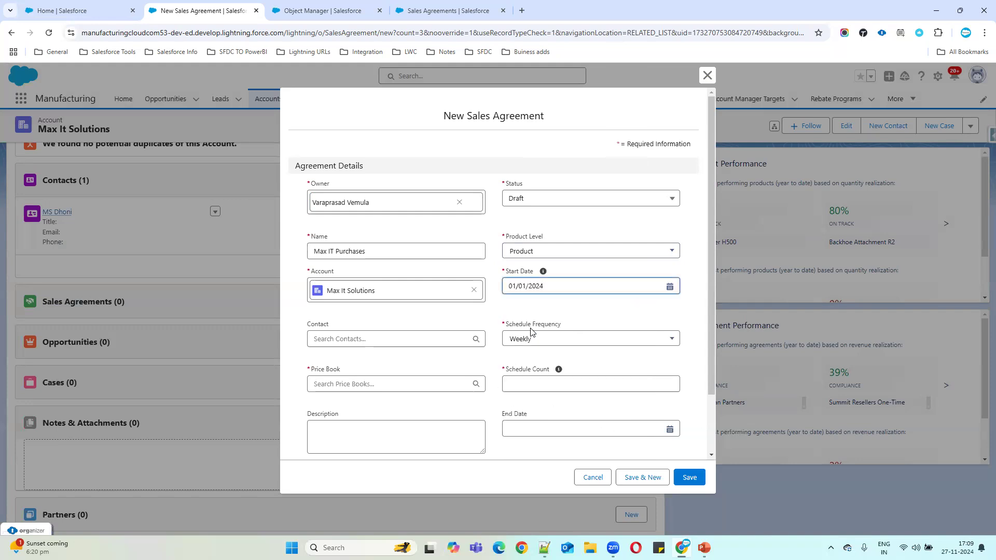
# Set the agreement's schedule frequency to Monthly and the schedule count to 12, leaving the end date blank
pyautogui.click(561, 339)
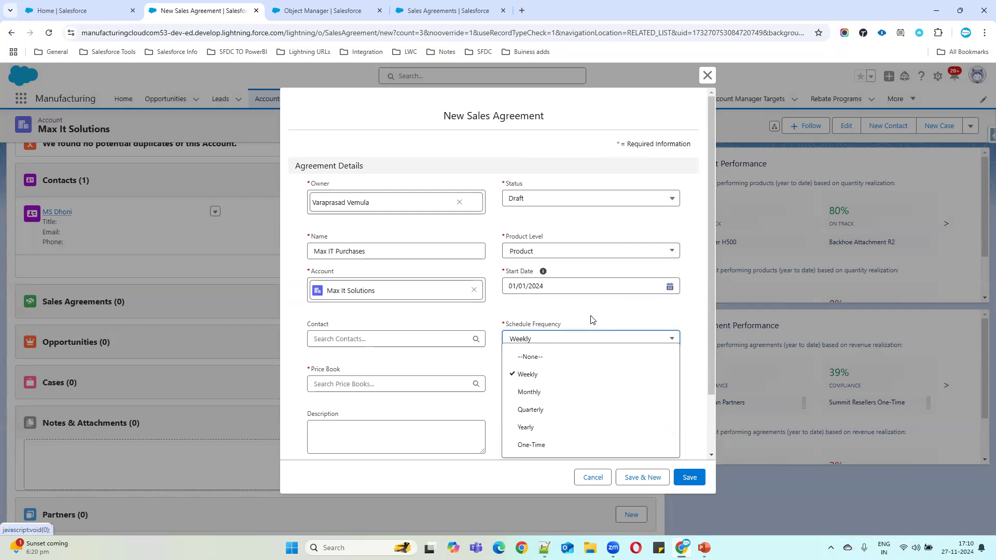
pyautogui.click(547, 392)
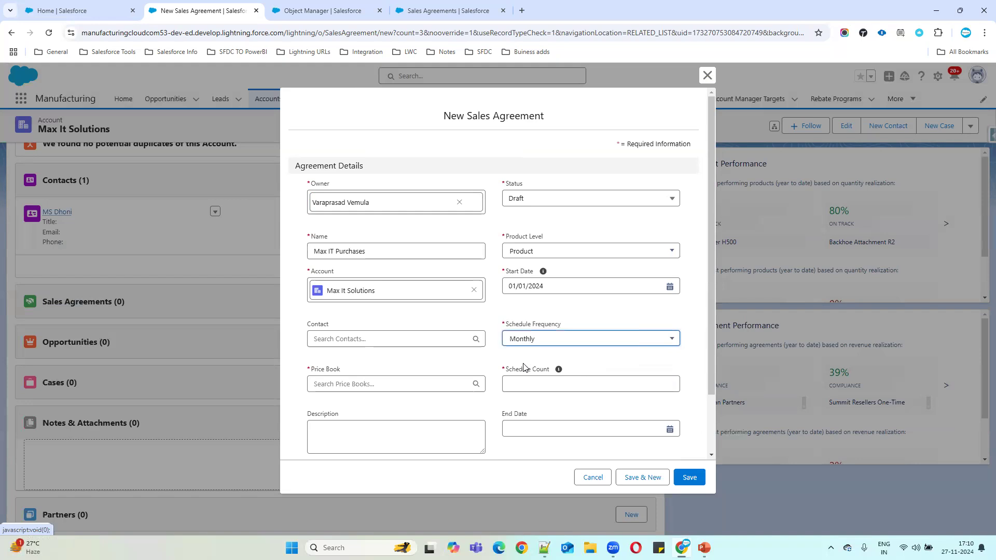
pyautogui.click(553, 384)
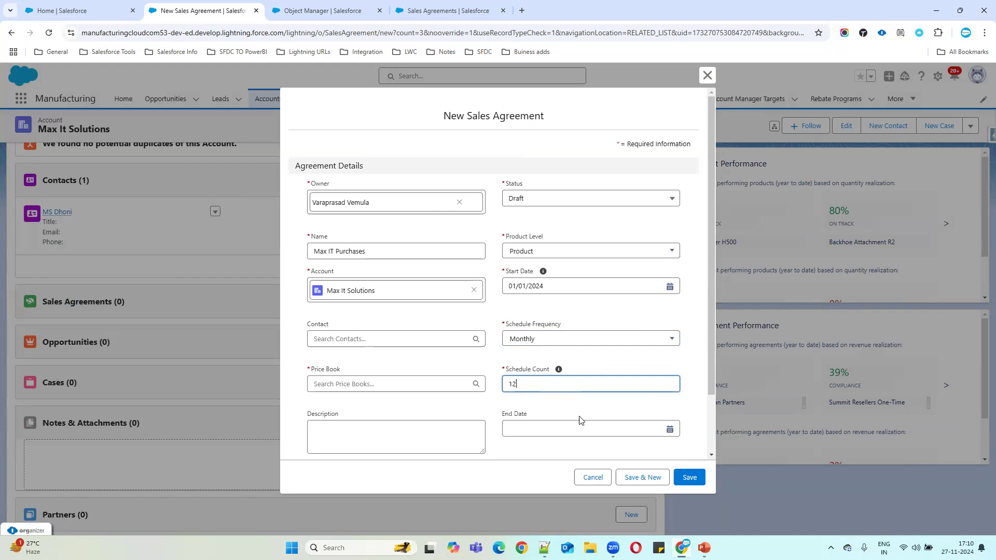
pyautogui.click(567, 426)
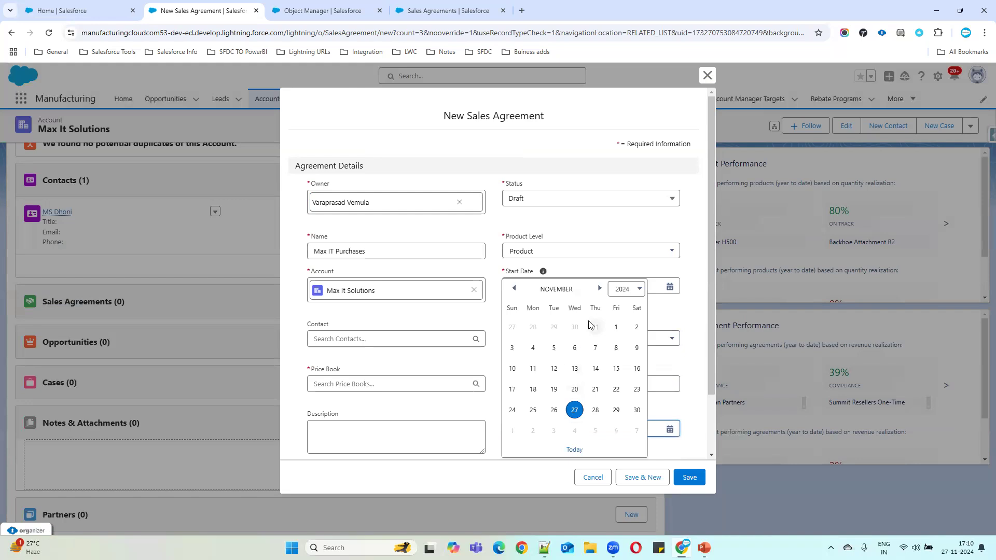
pyautogui.click(583, 266)
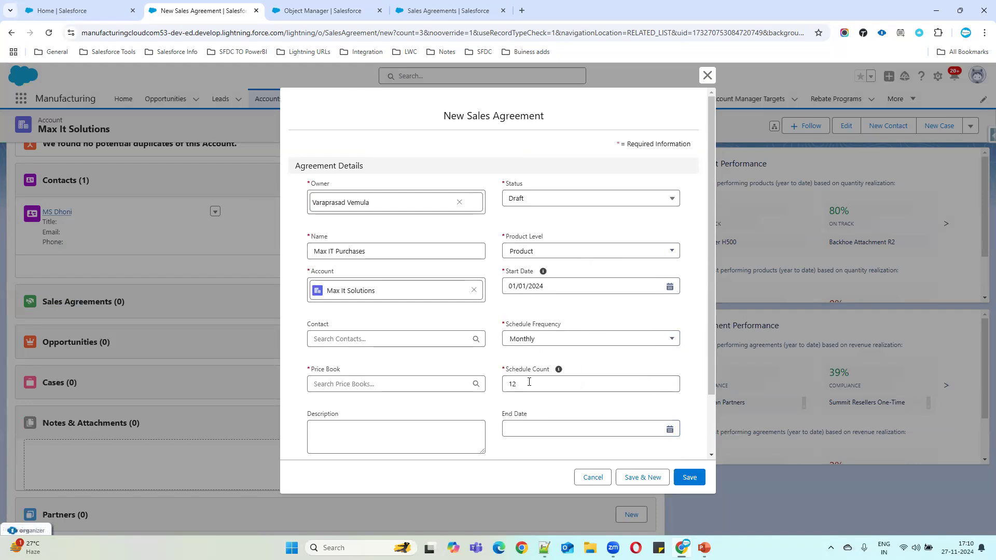
pyautogui.moveTo(529, 383); pyautogui.dragTo(498, 393)
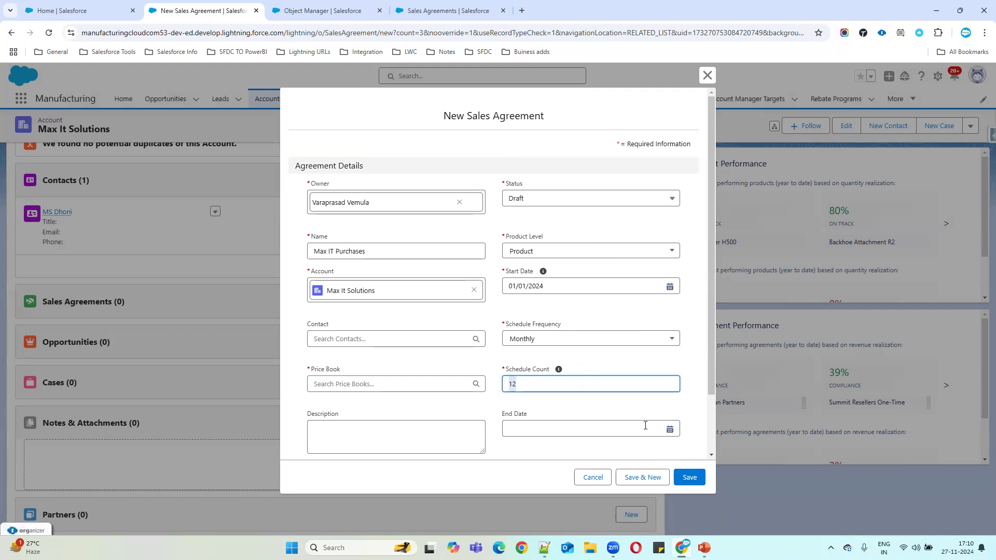
# Choose the Max It Solutions contact as the sales agreement's contact
pyautogui.click(389, 333)
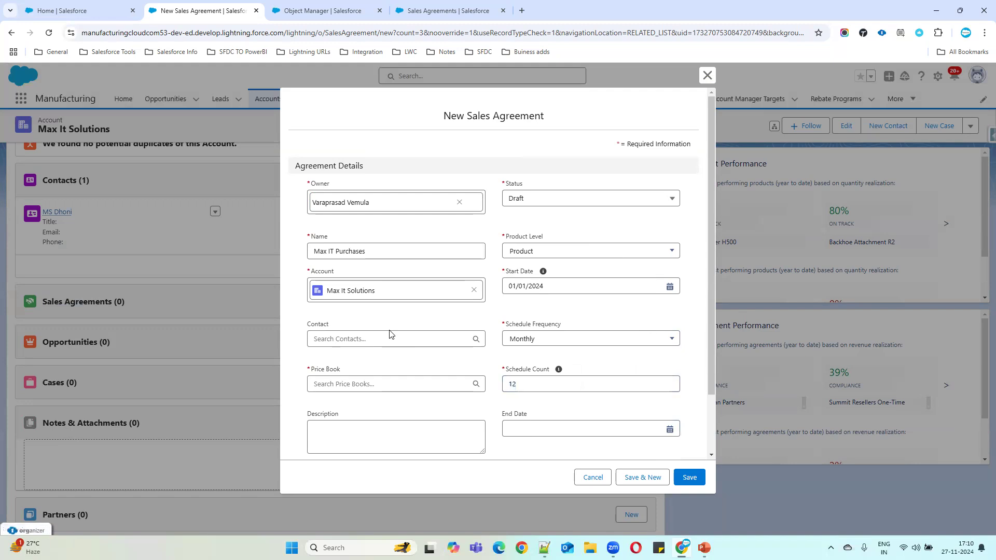
pyautogui.click(371, 339)
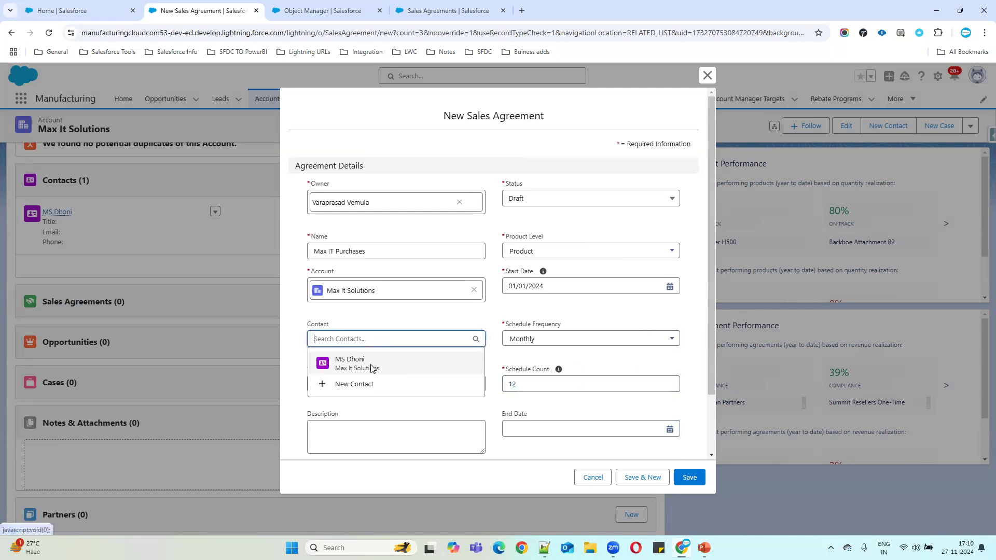
pyautogui.click(346, 366)
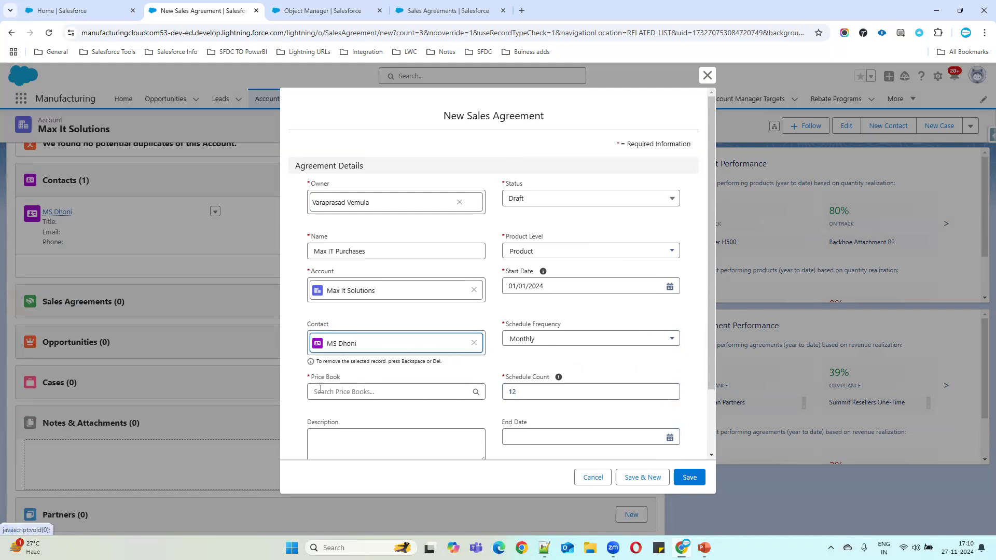
# Search the price books for "stan" and assign the first Standard price book to the agreement
pyautogui.click(375, 393)
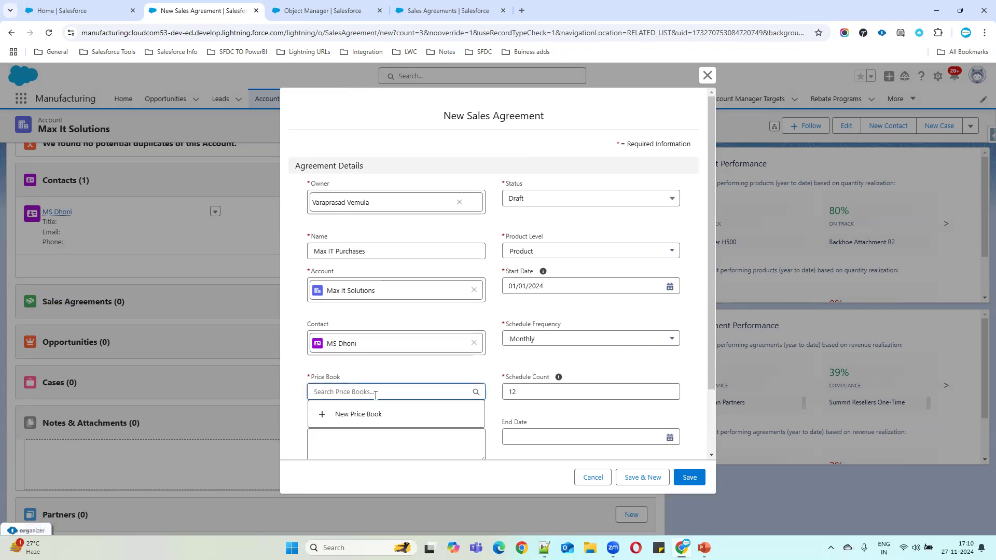
pyautogui.write('stan')
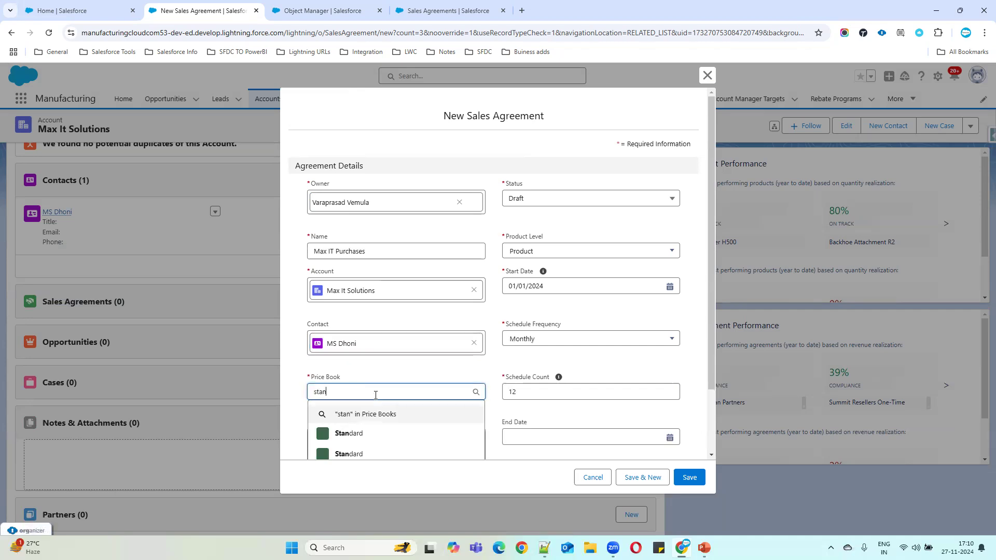
pyautogui.scroll(-2, 375, 395)
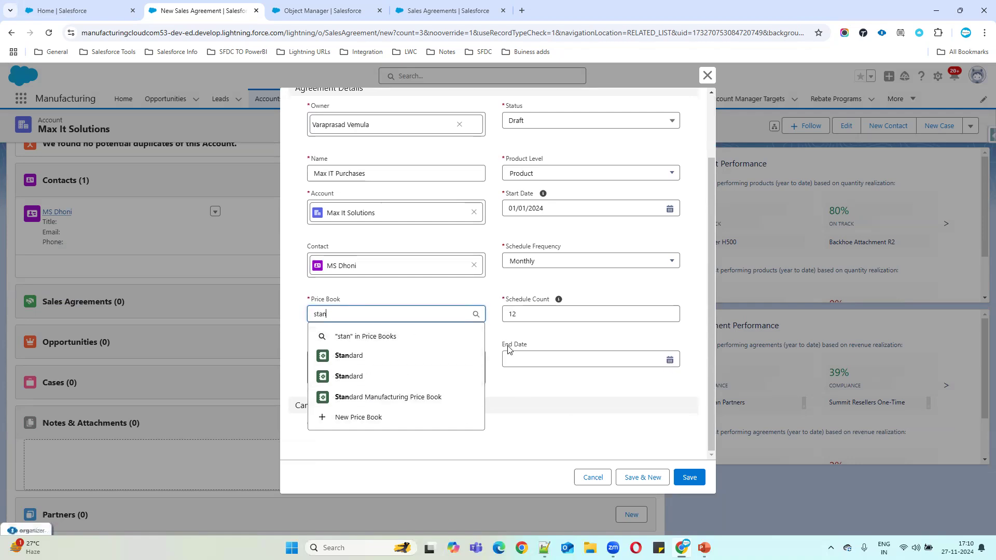
pyautogui.click(364, 356)
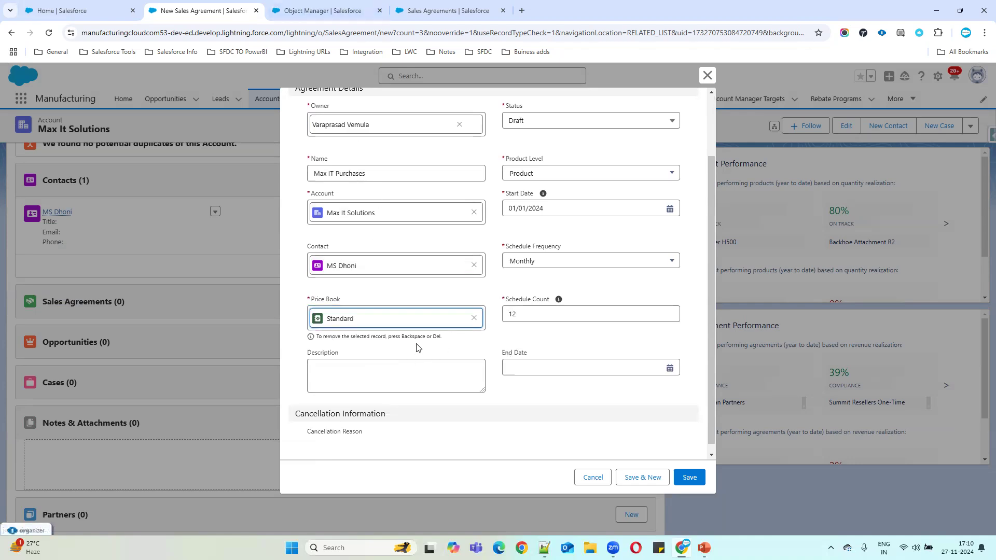
# Open the My Price Books list in the other Salesforce tab and examine the product entries of Acme Price Book
pyautogui.click(328, 11)
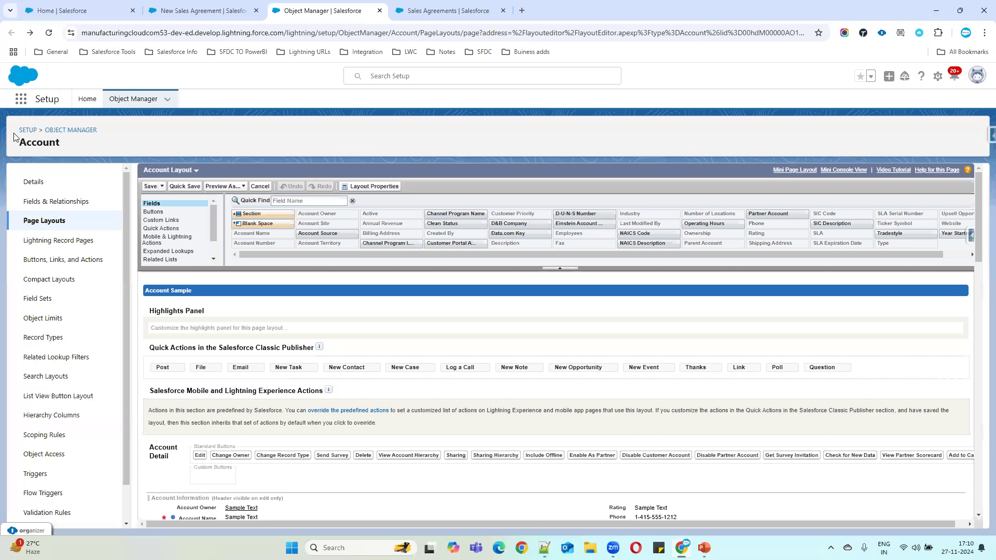
pyautogui.click(20, 99)
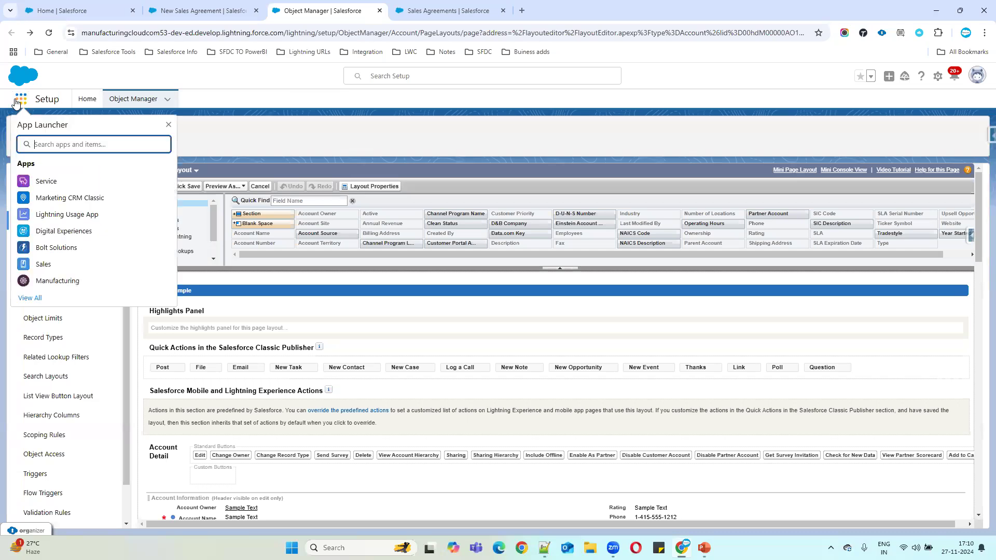
pyautogui.write('price')
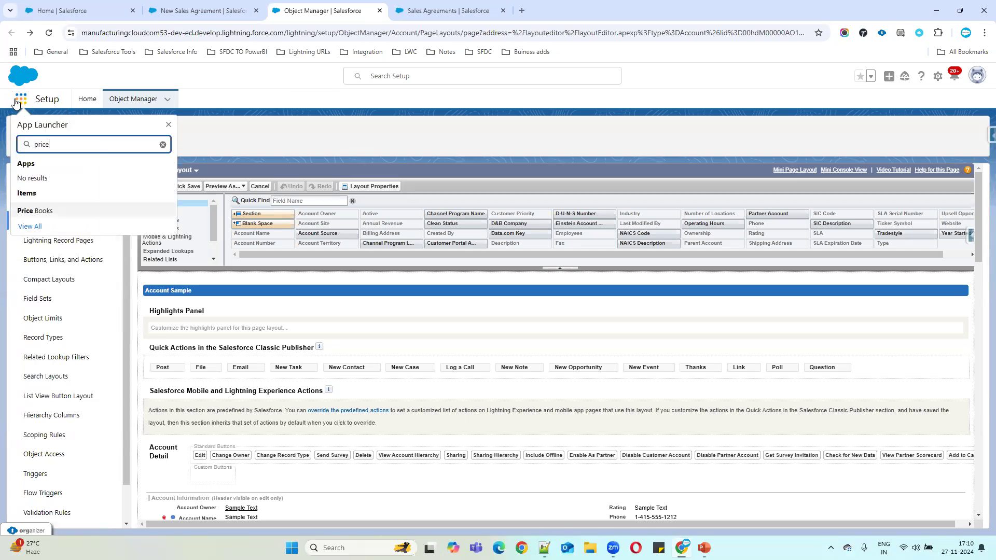
pyautogui.click(42, 213)
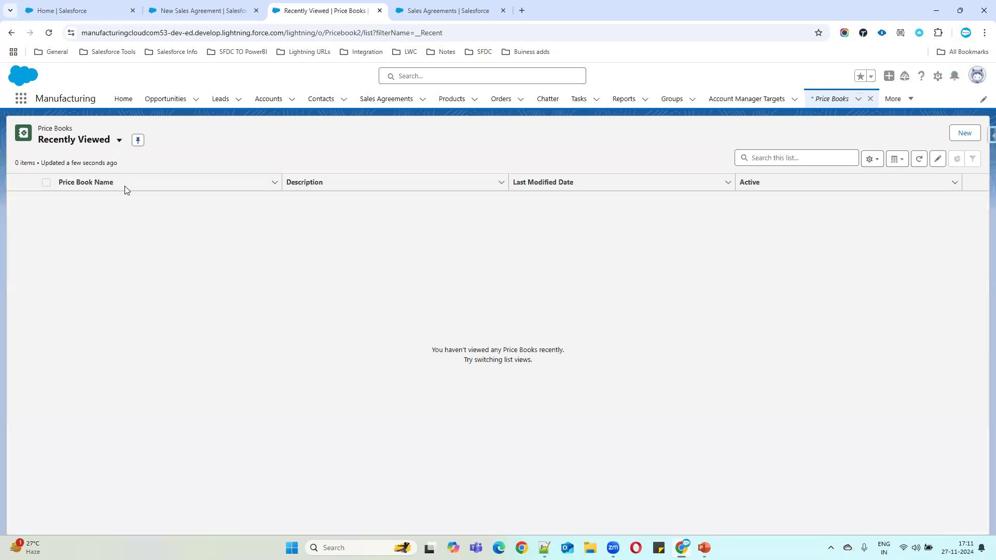
pyautogui.click(118, 140)
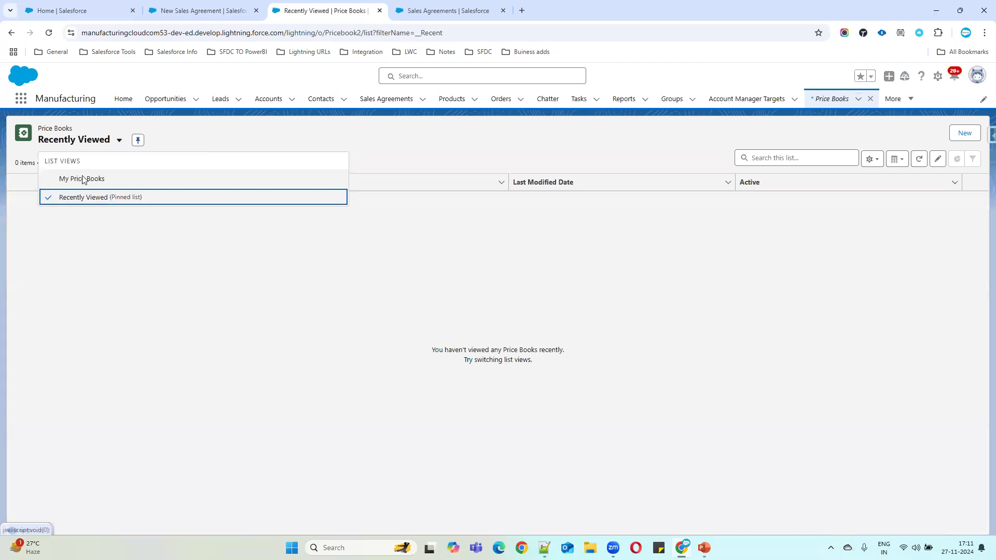
pyautogui.click(83, 179)
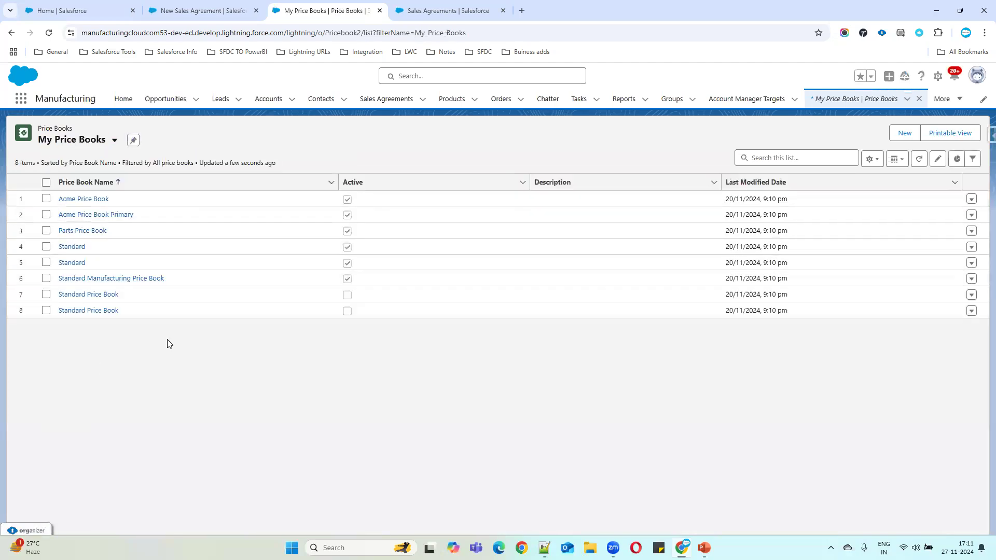
pyautogui.click(90, 201)
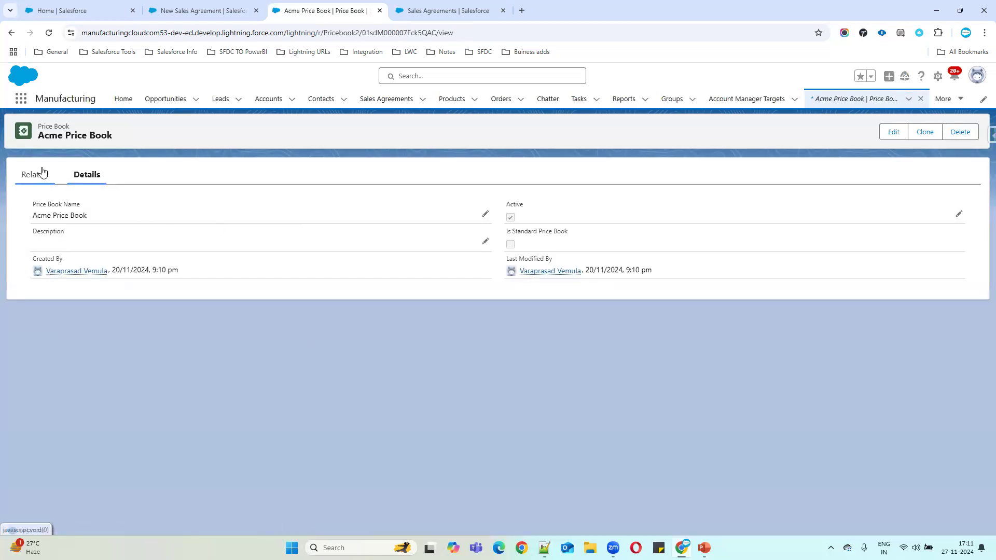
pyautogui.click(42, 172)
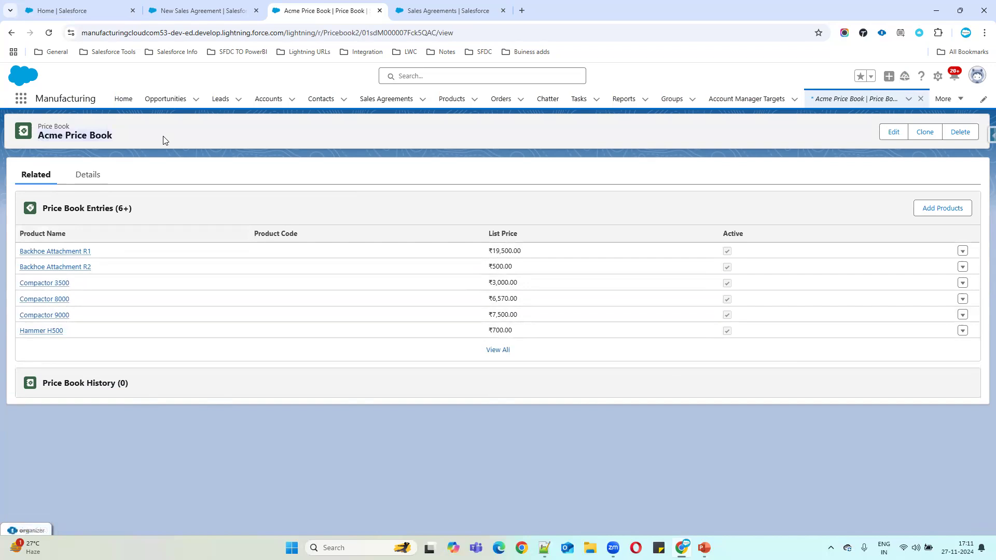
# Return to the new sales agreement and replace its price book with Acme Price Book
pyautogui.click(411, 7)
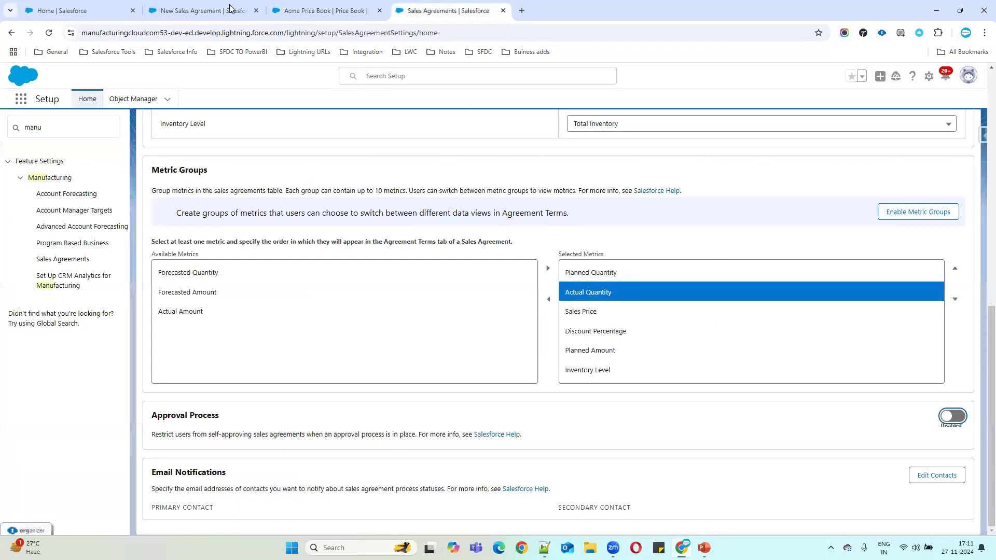
pyautogui.click(208, 10)
pyautogui.click(473, 319)
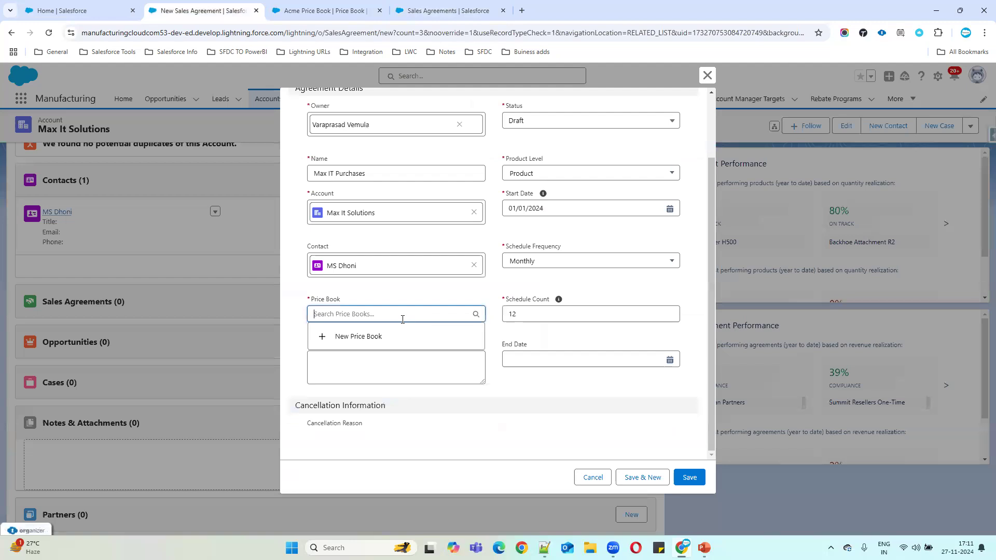
pyautogui.write('Acme Price Book')
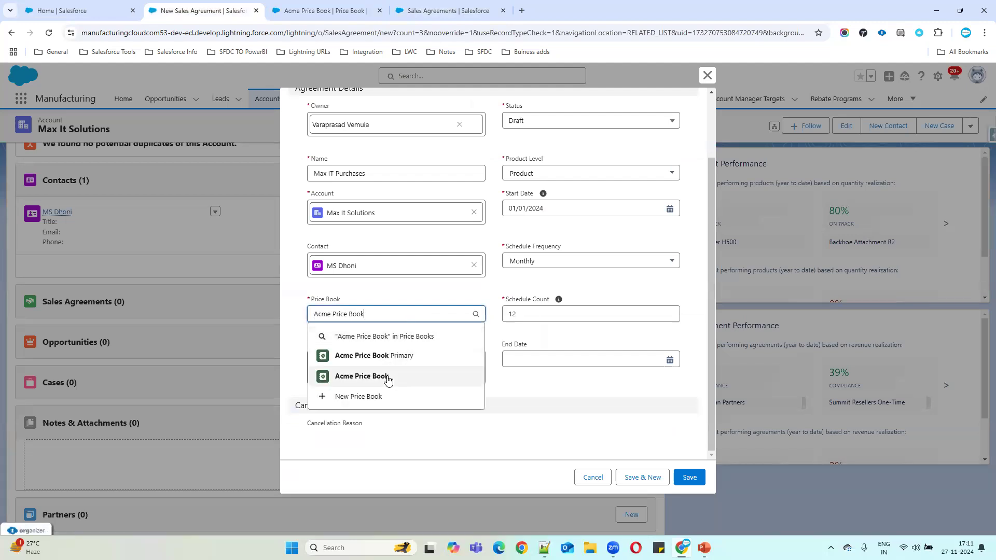
pyautogui.click(399, 379)
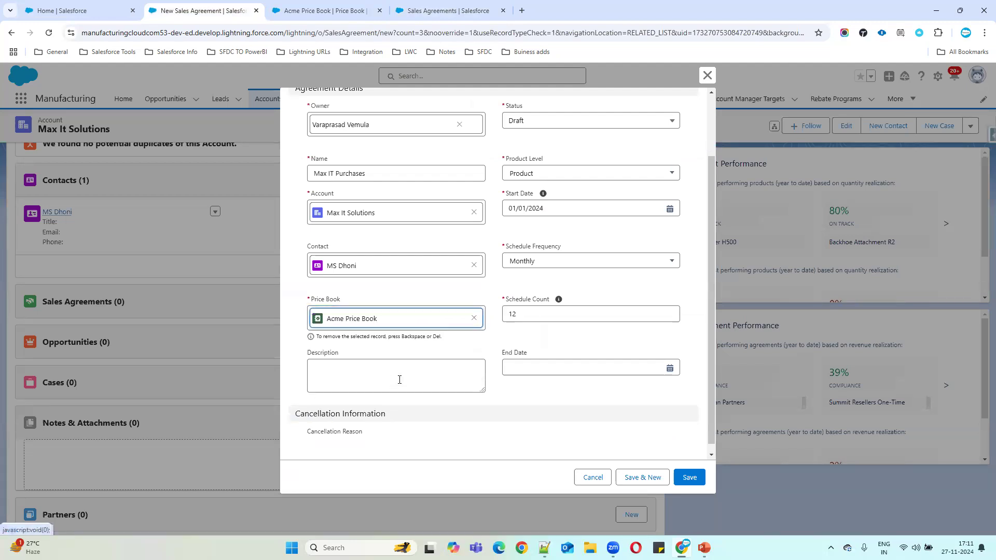
# Review the completed sales agreement details, including the start date, schedule frequency and schedule count
pyautogui.scroll(-1, 452, 352)
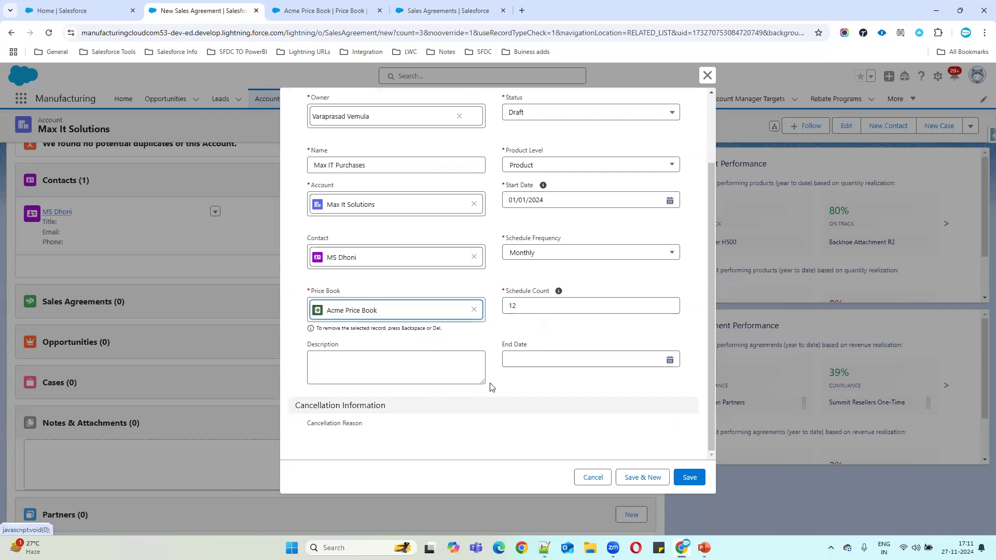
pyautogui.scroll(3, 410, 272)
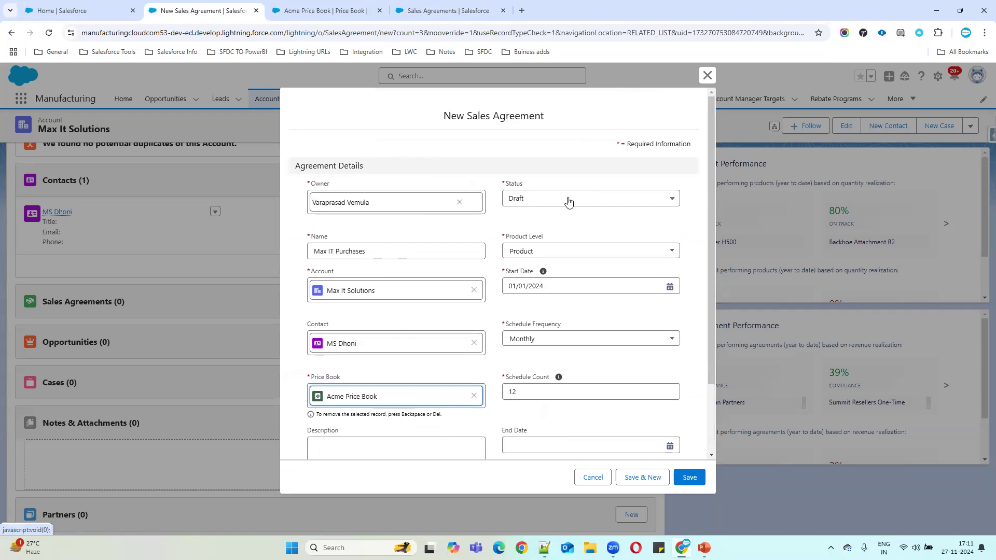
pyautogui.moveTo(443, 122); pyautogui.dragTo(567, 118)
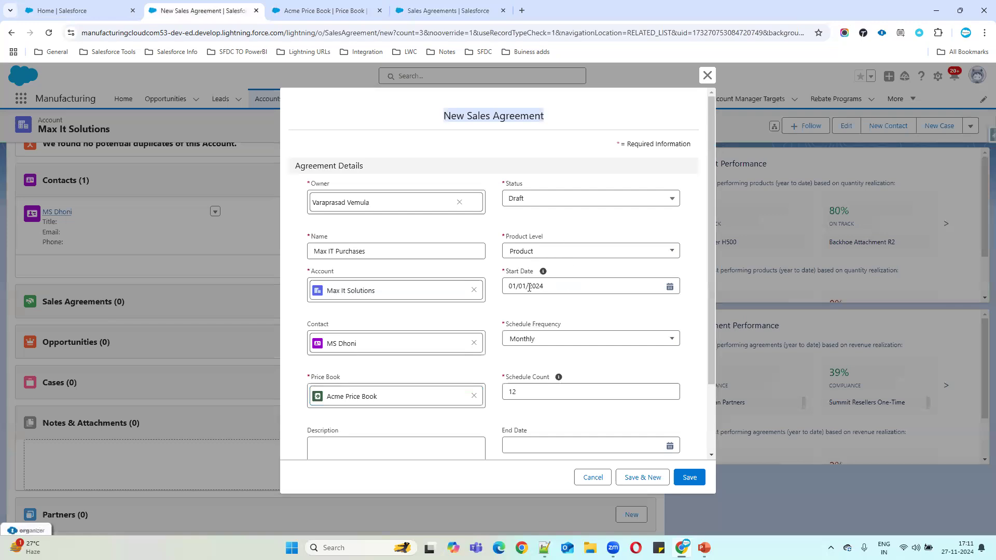
pyautogui.click(507, 390)
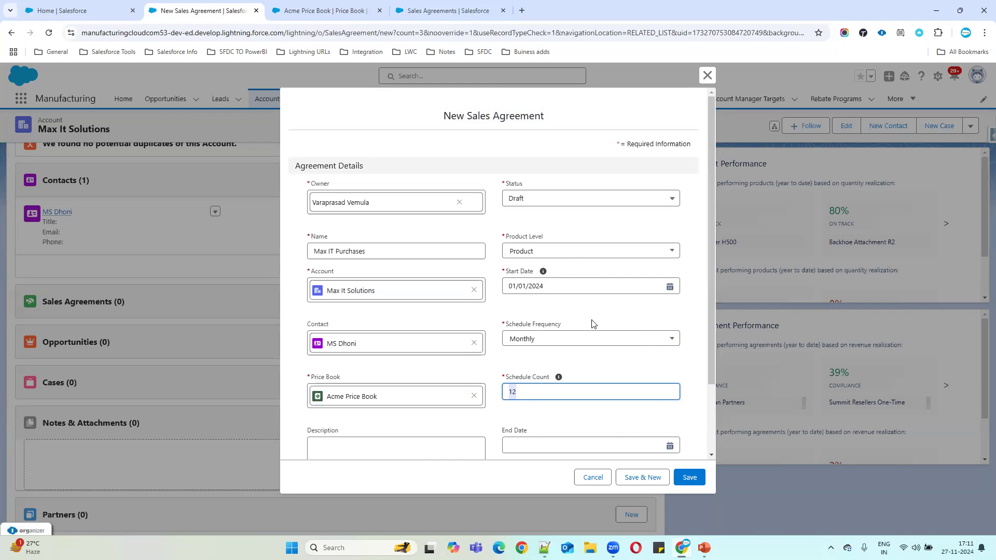
pyautogui.scroll(-2, 593, 332)
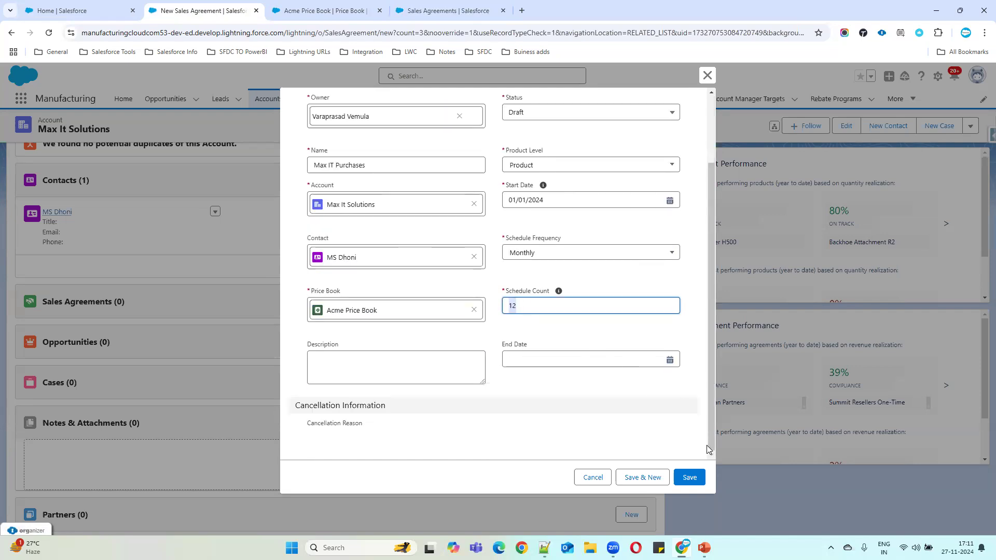
# Save the new sales agreement, then open the Max IT Purchases record and its agreement details
pyautogui.click(694, 478)
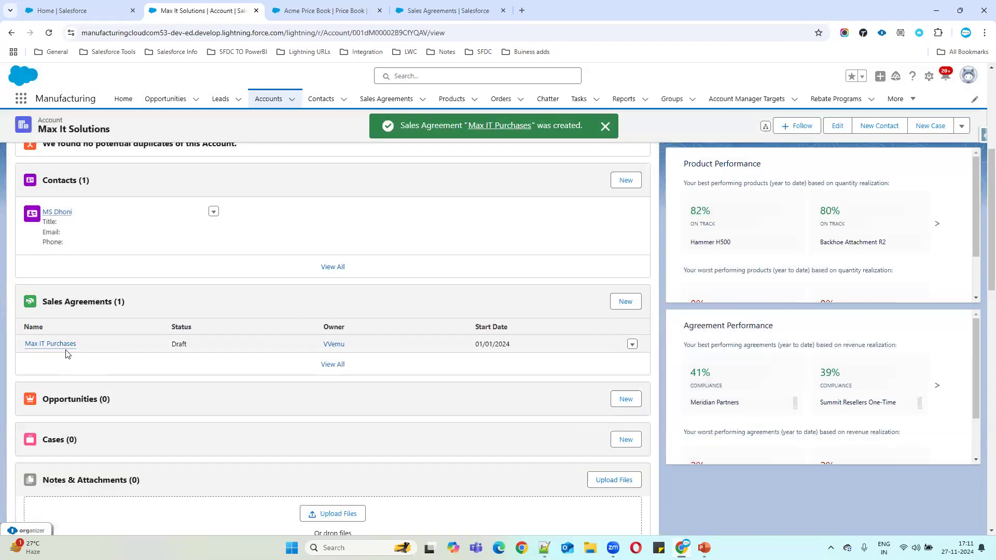
pyautogui.click(55, 345)
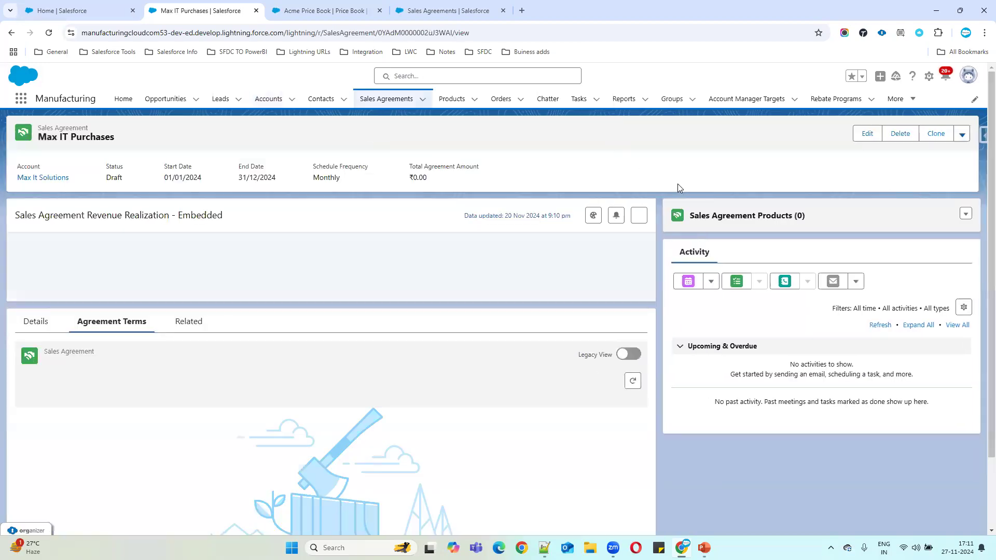
pyautogui.click(34, 321)
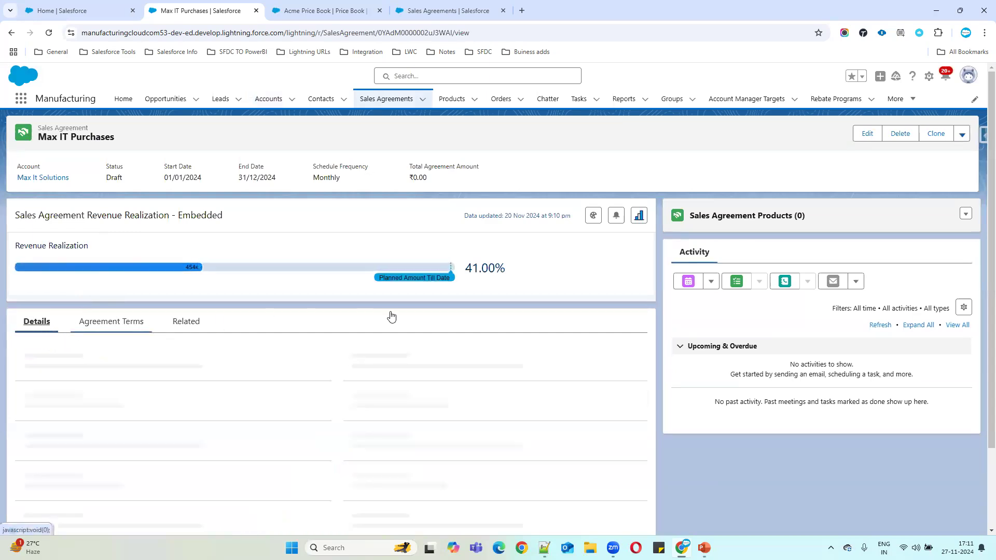
pyautogui.scroll(-1, 373, 319)
pyautogui.scroll(-3, 383, 328)
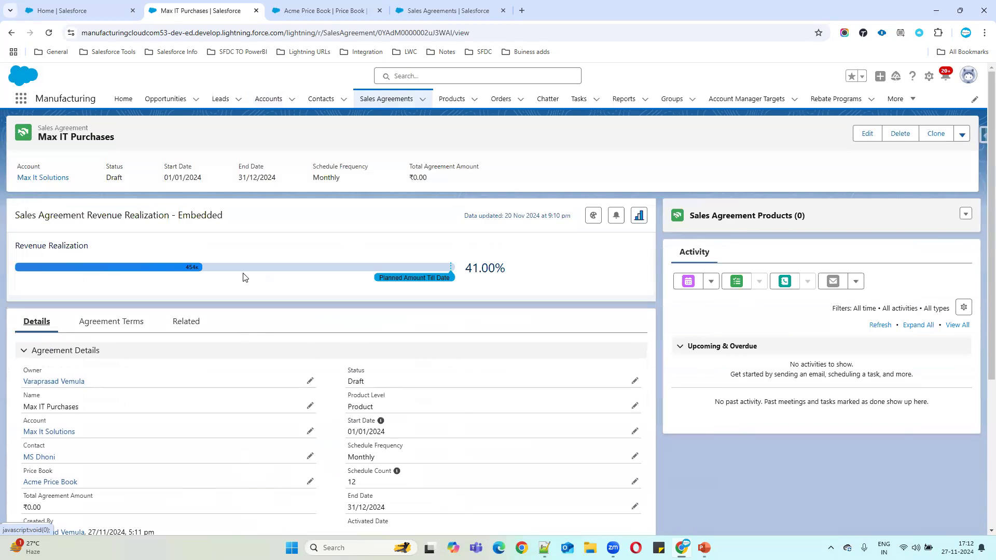
# Turn on Legacy View for the agreement terms of Max IT Purchases
pyautogui.click(111, 321)
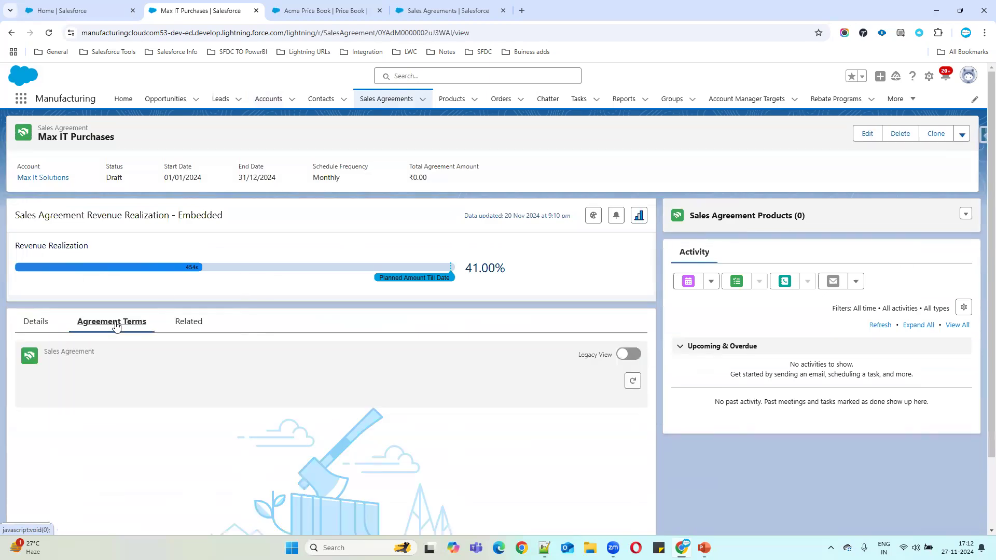
pyautogui.scroll(-1, 555, 358)
pyautogui.click(638, 303)
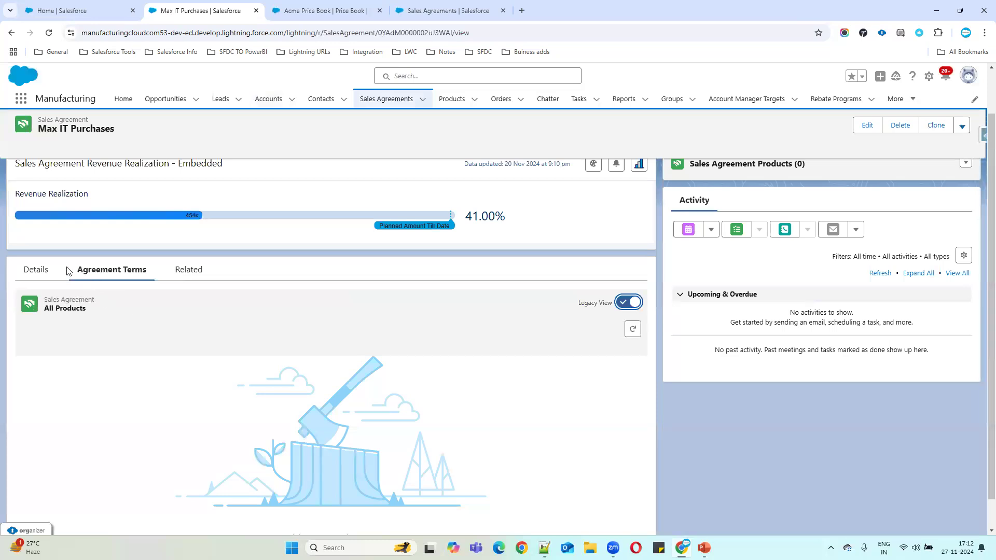
# Review the agreement's details, including schedule frequency and count, and compare them with its agreement terms
pyautogui.click(36, 270)
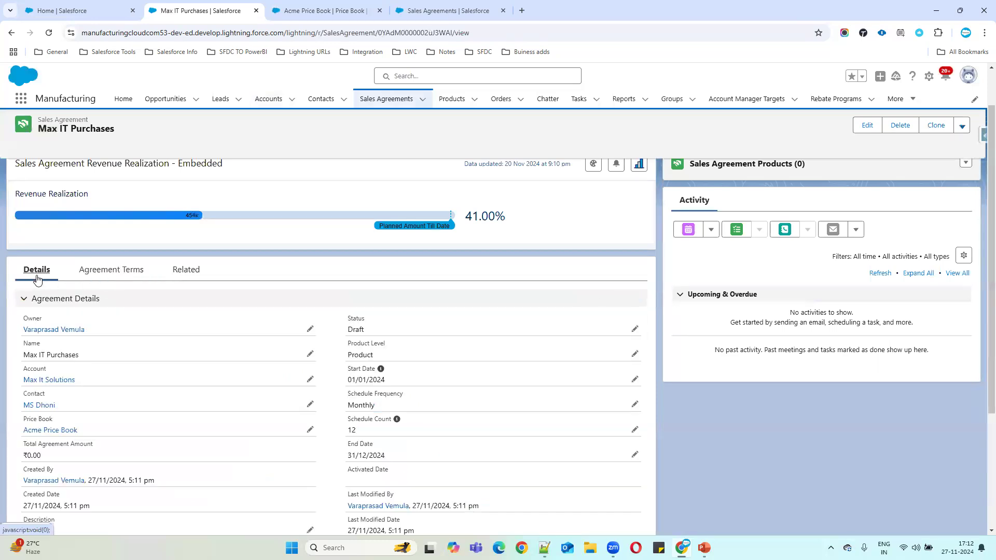
pyautogui.scroll(-1, 397, 383)
pyautogui.scroll(-2, 158, 373)
pyautogui.scroll(4, 151, 329)
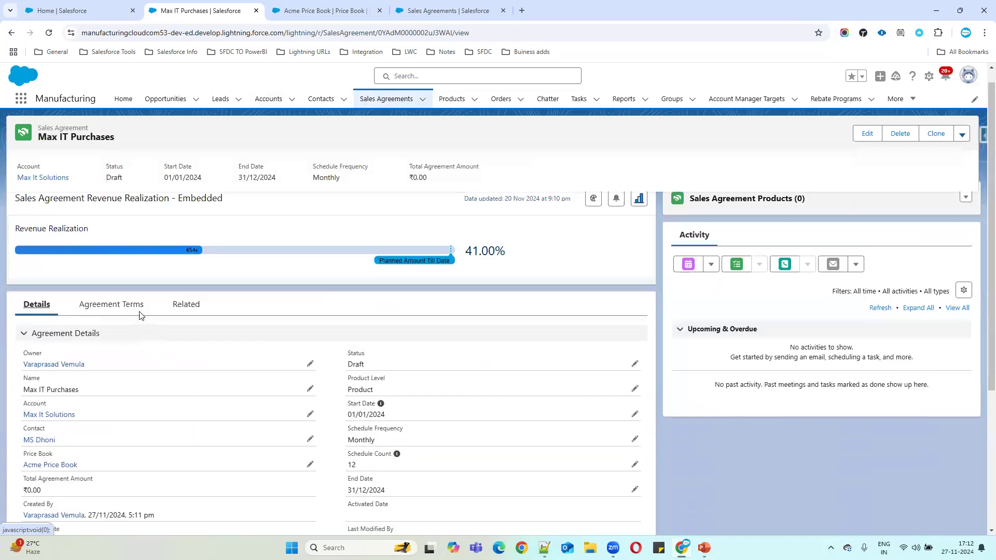
pyautogui.click(111, 305)
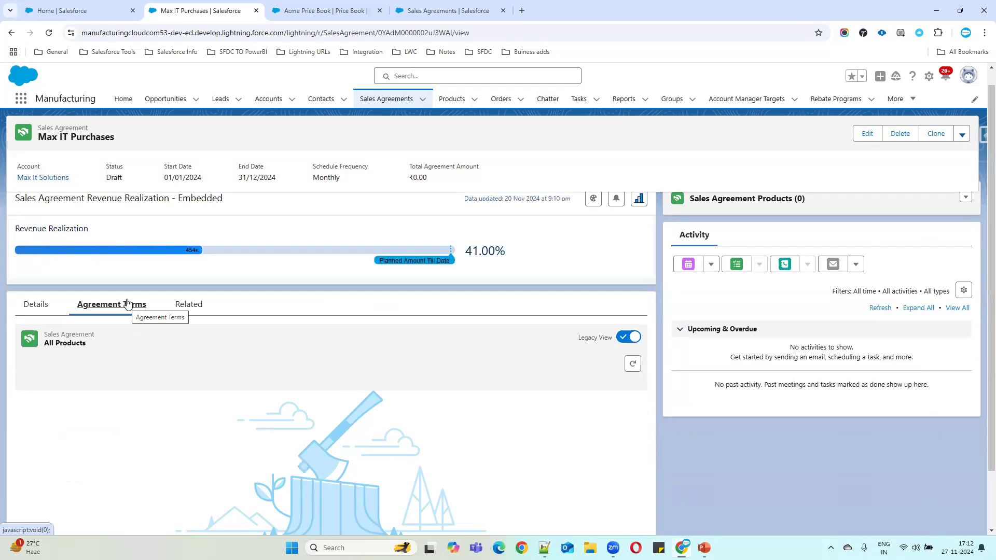
pyautogui.click(36, 305)
pyautogui.scroll(-3, 390, 323)
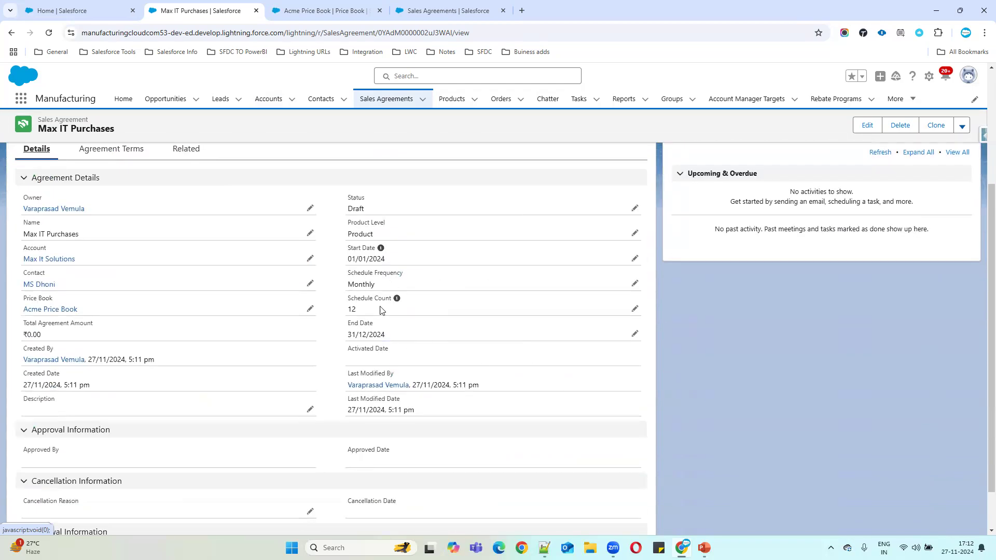
pyautogui.click(112, 155)
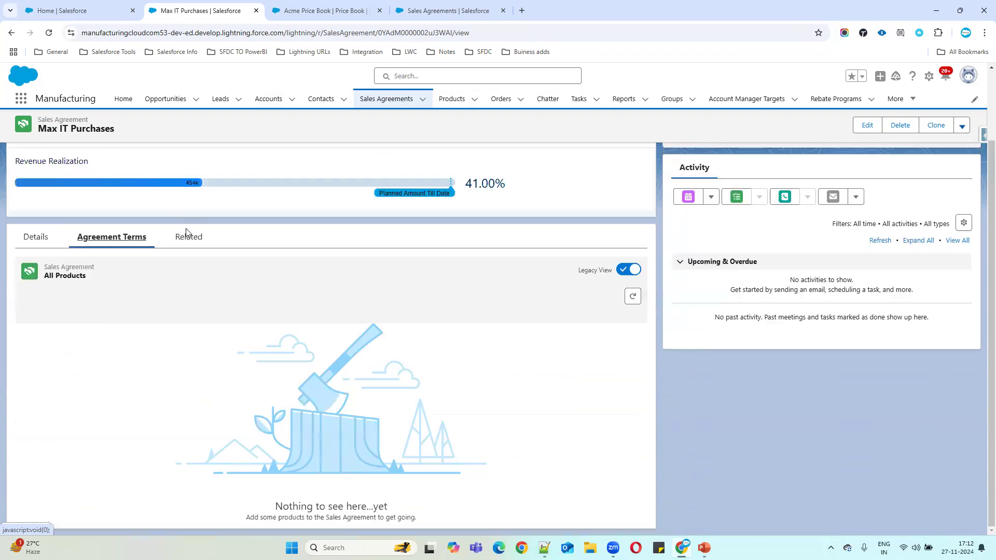
# Select Compactor 3500 and Compactor 8000 as products for the sales agreement and proceed to editing their values
pyautogui.click(192, 242)
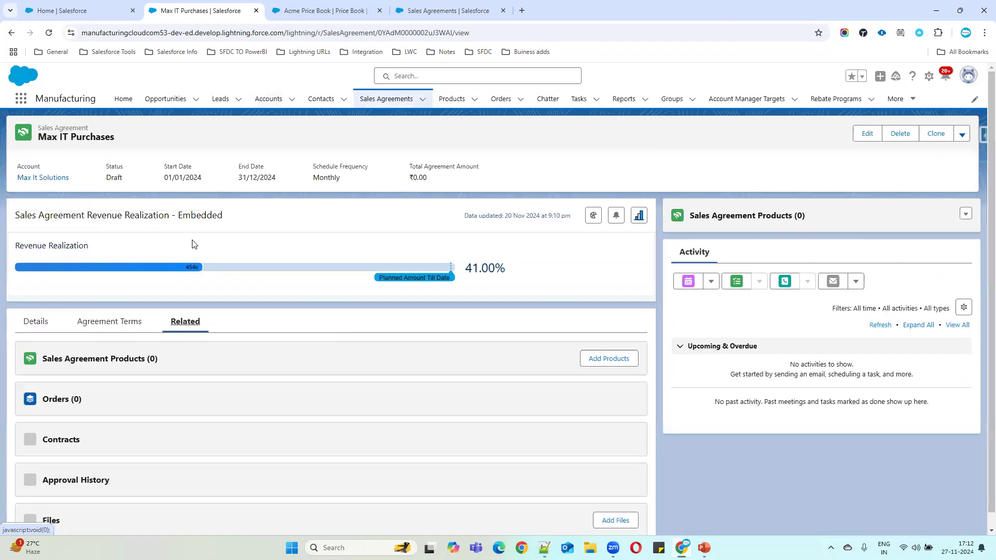
pyautogui.scroll(-1, 282, 332)
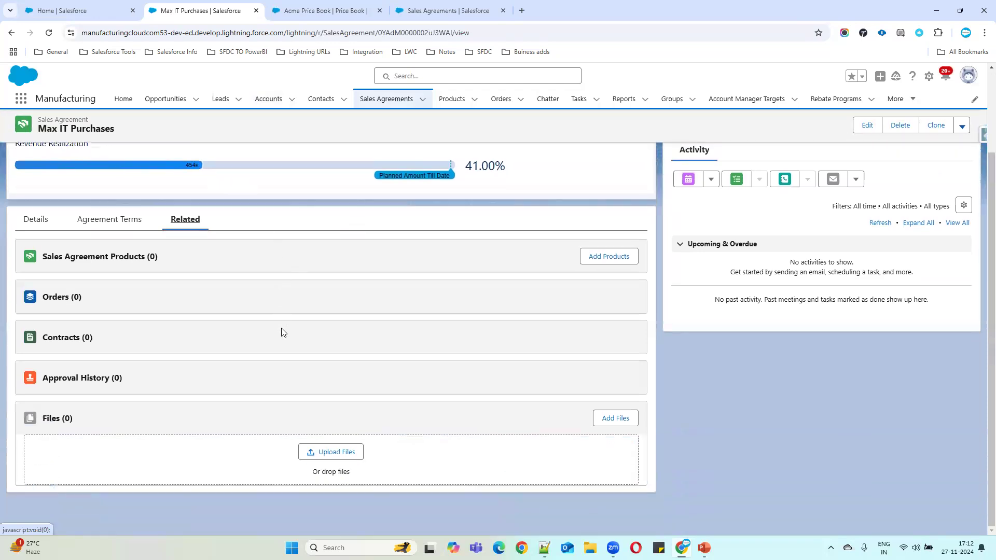
pyautogui.click(615, 257)
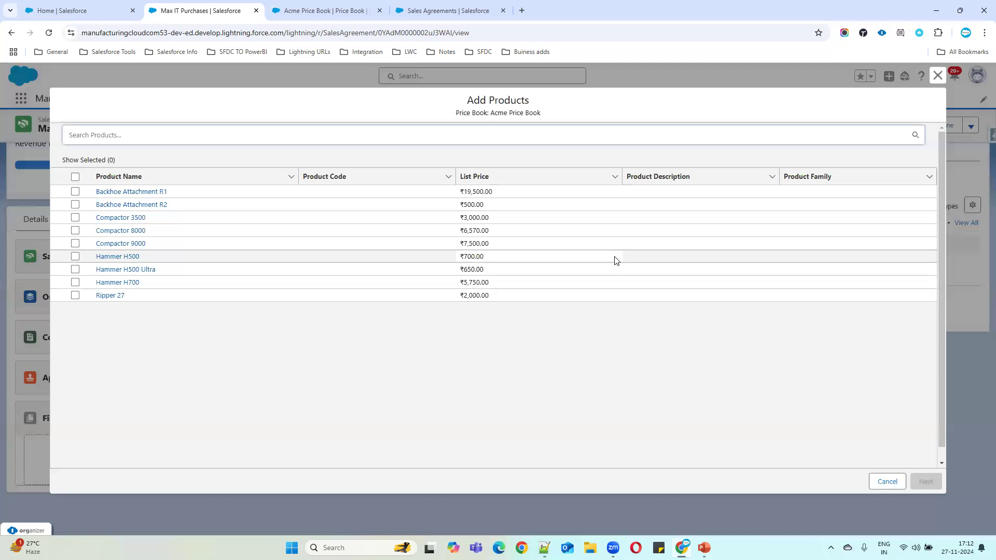
pyautogui.click(76, 218)
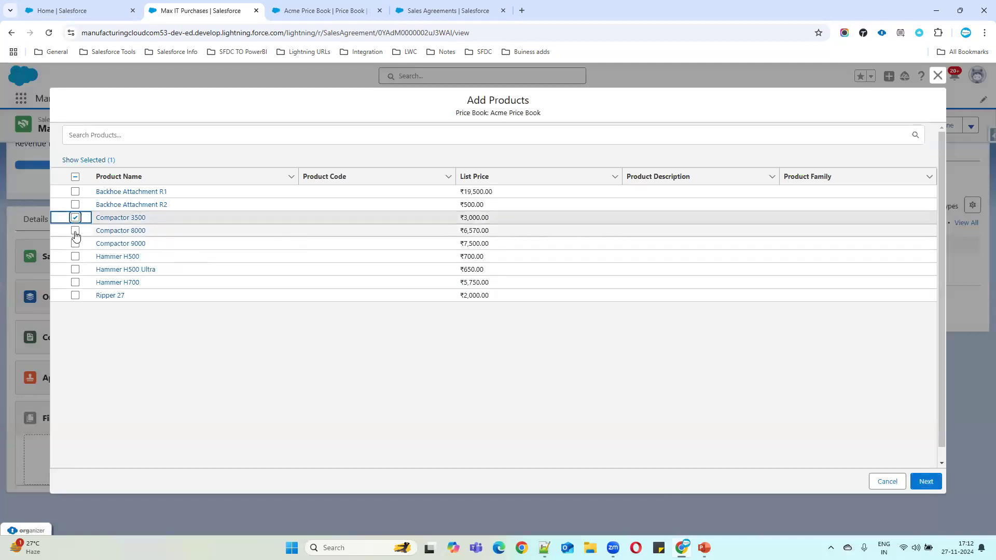
pyautogui.click(75, 231)
pyautogui.click(926, 481)
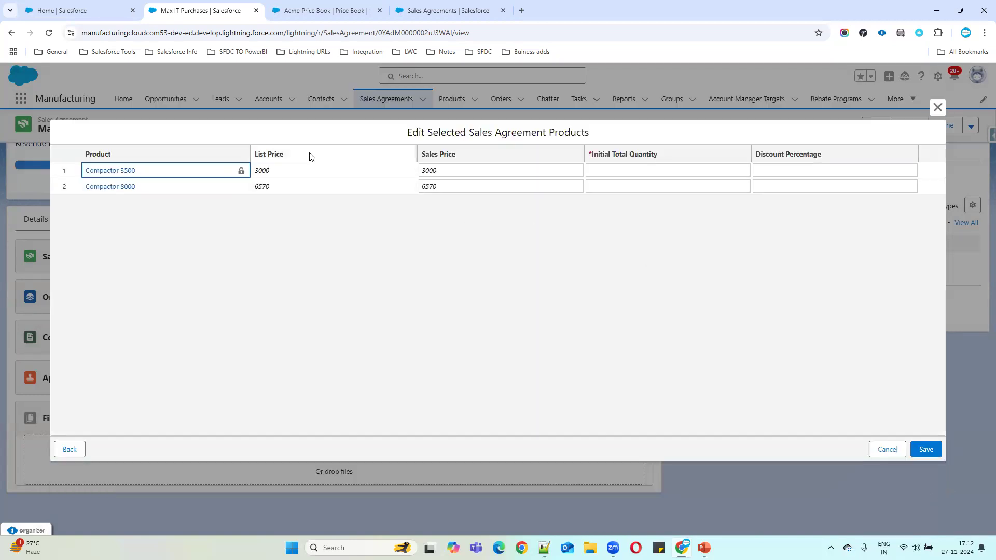
# Set the initial total quantity to 24 for Compactor 3500 and 36 for Compactor 8000
pyautogui.doubleClick(624, 169)
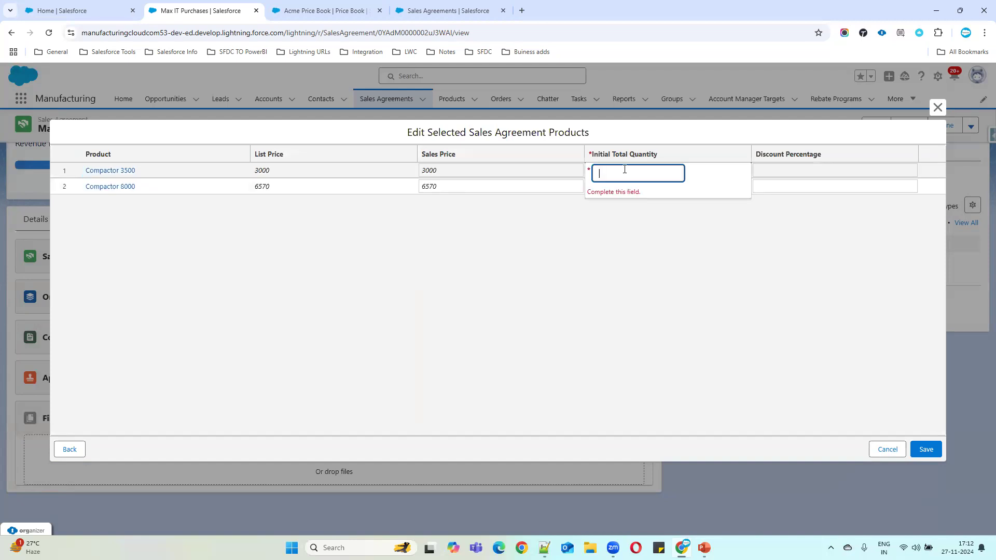
pyautogui.write('24')
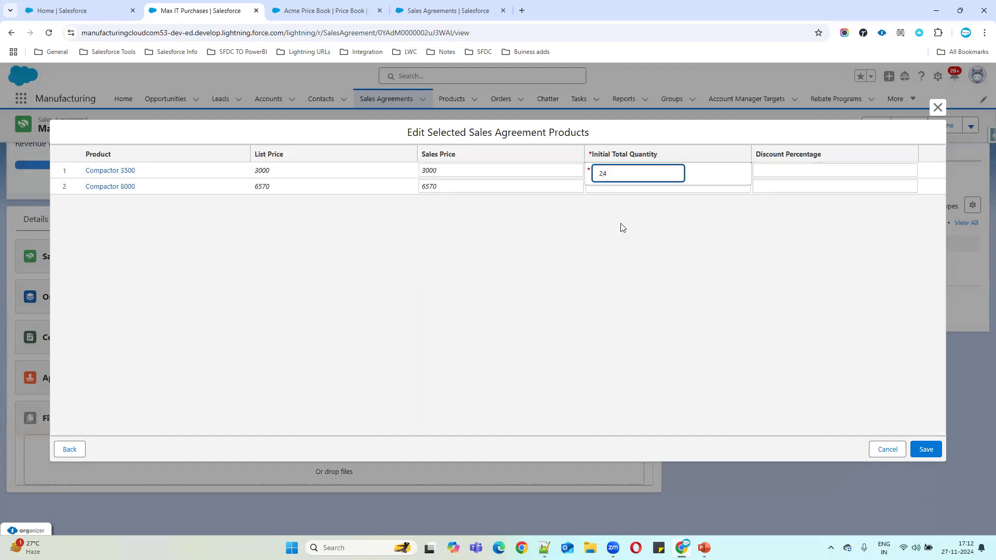
pyautogui.click(612, 187)
pyautogui.doubleClick(611, 190)
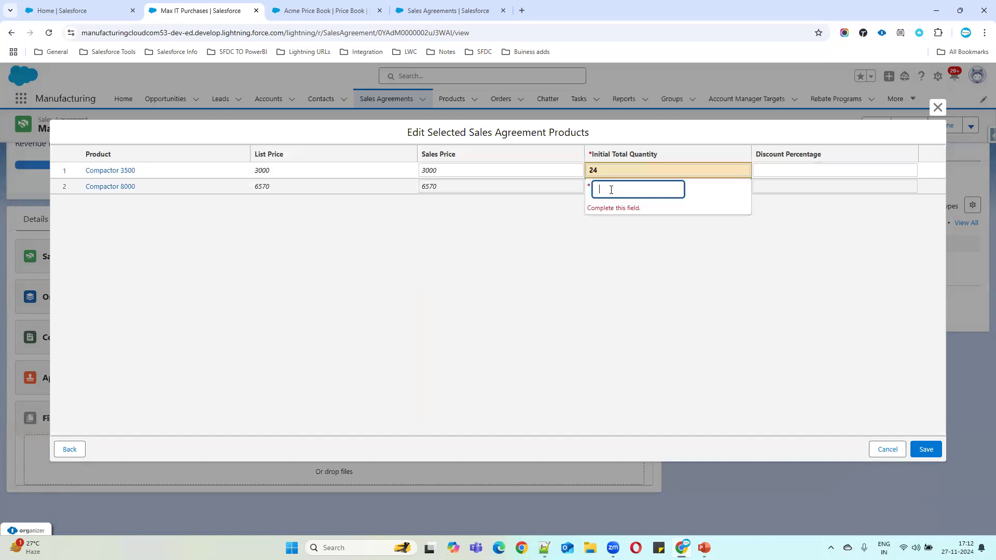
pyautogui.write('36')
pyautogui.click(645, 280)
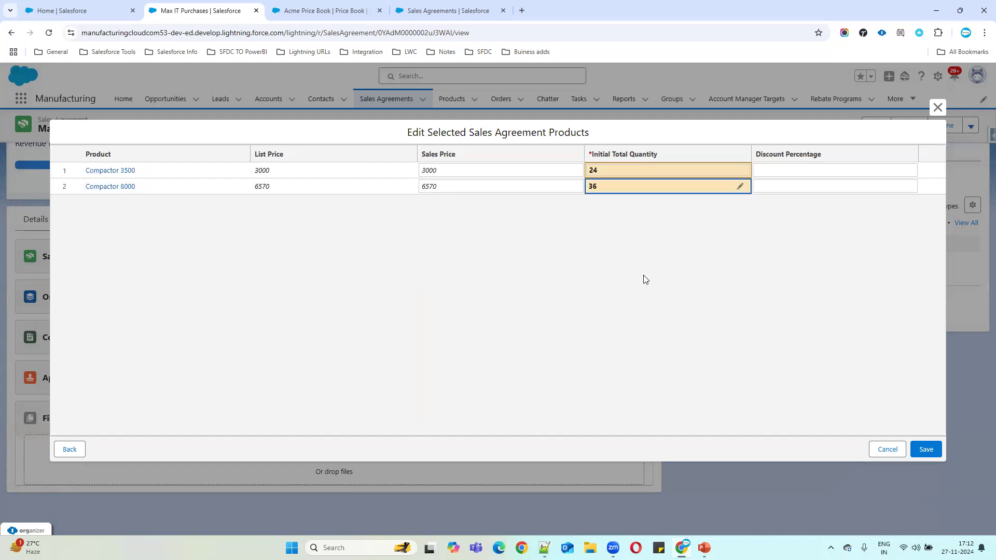
# Give Compactor 3500 a discount of 5% and save the agreement products
pyautogui.doubleClick(784, 168)
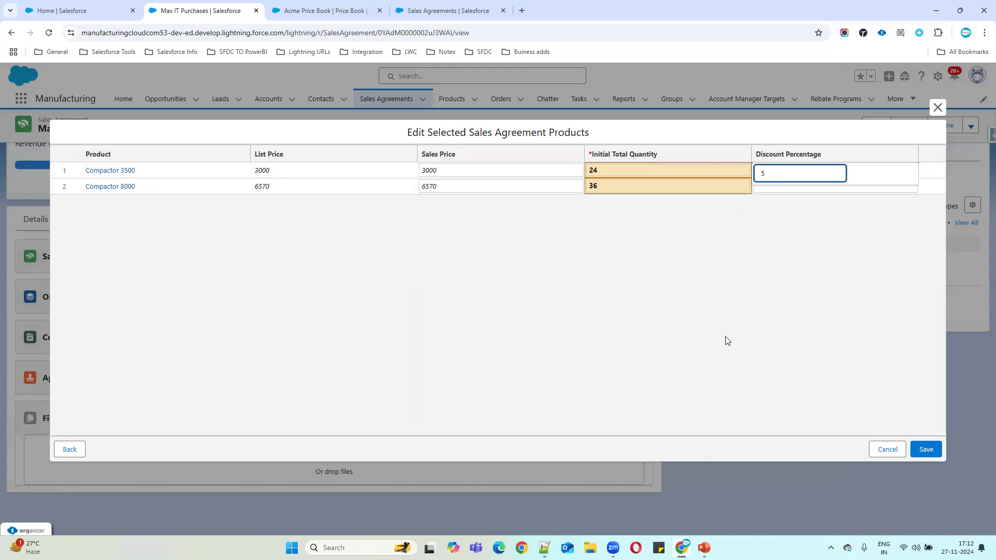
pyautogui.press('Return')
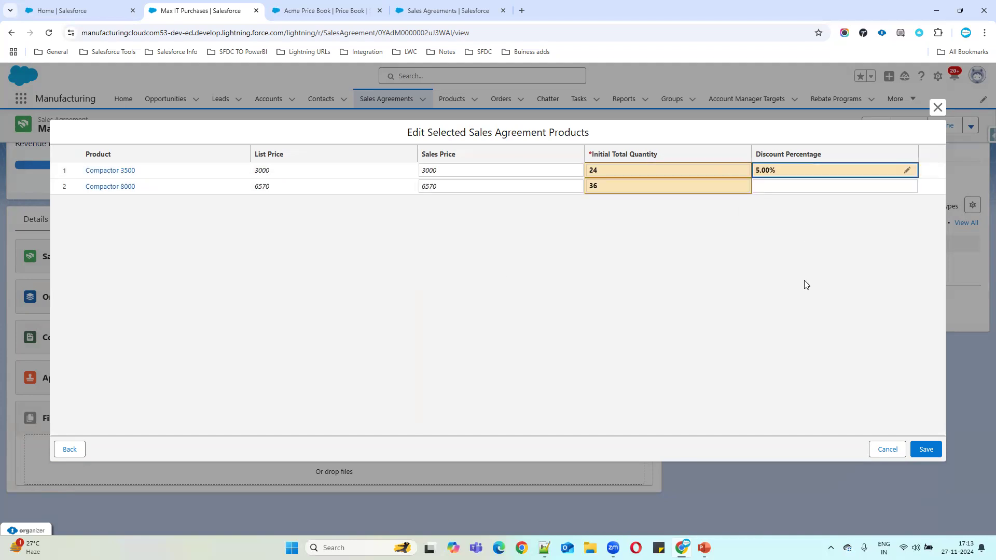
pyautogui.click(927, 449)
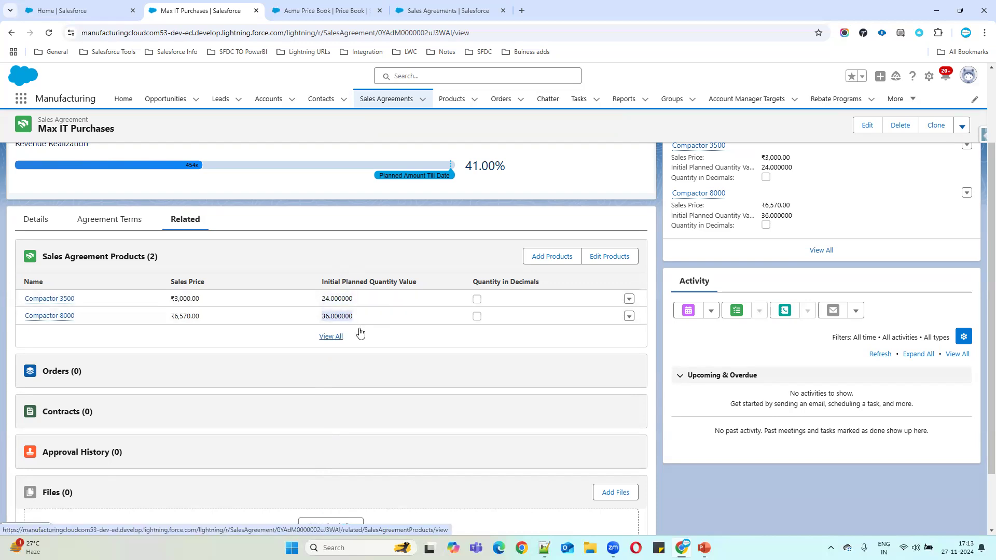
# Compare the product metrics in the agreement terms with the related sales agreement products
pyautogui.click(115, 221)
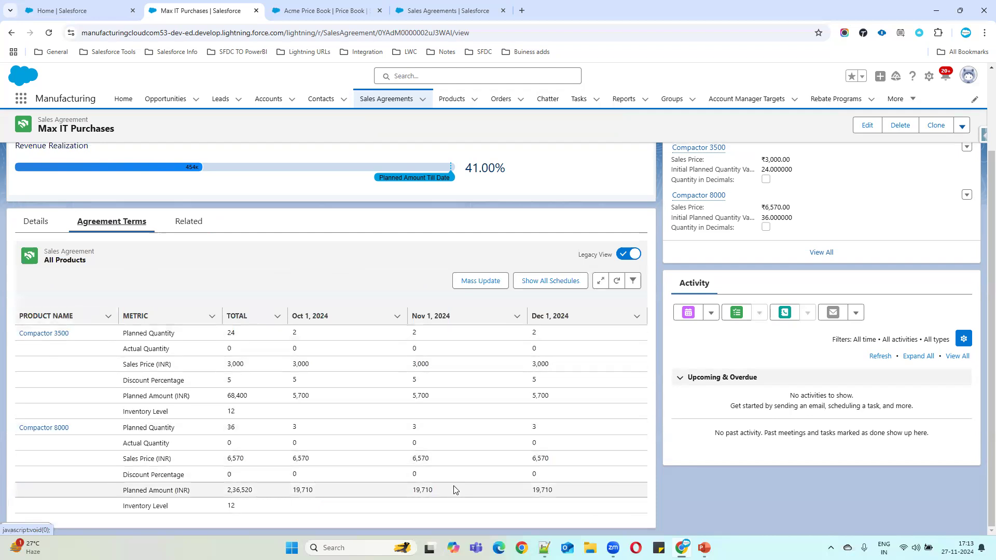
pyautogui.click(31, 333)
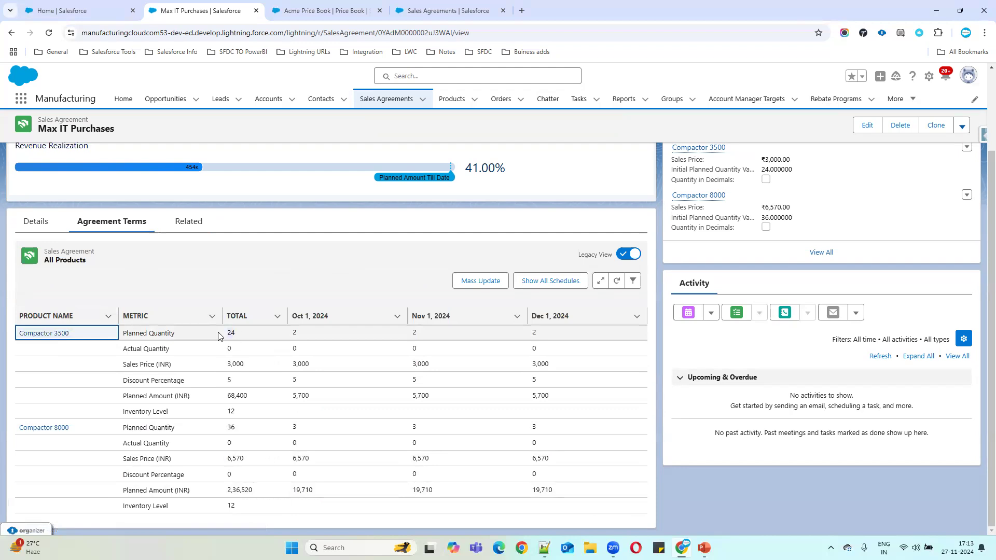
pyautogui.click(189, 222)
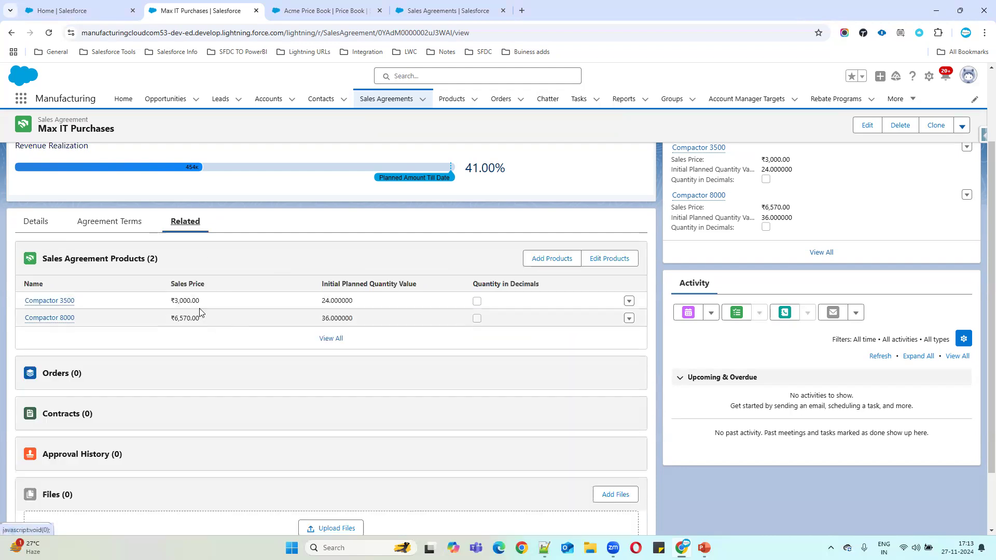
pyautogui.click(103, 220)
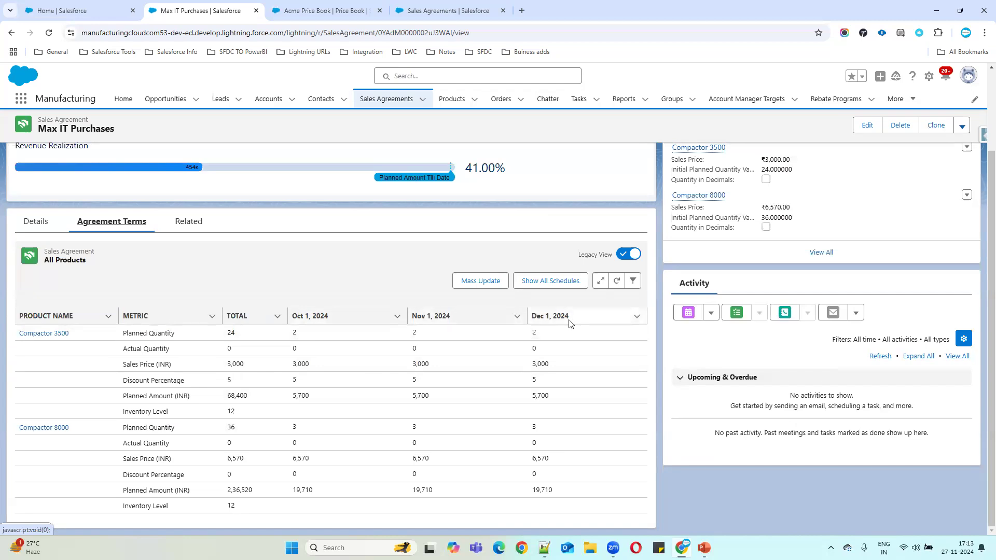
# Show all schedules in the agreement terms and look through the monthly columns for 2024
pyautogui.click(546, 283)
pyautogui.doubleClick(295, 316)
pyautogui.hscroll(5, 612, 322)
pyautogui.moveTo(503, 523); pyautogui.dragTo(173, 533)
# Examine how the total planned quantities of Compactor 3500 and Compactor 8000 are spread across the months
pyautogui.press('Tab')
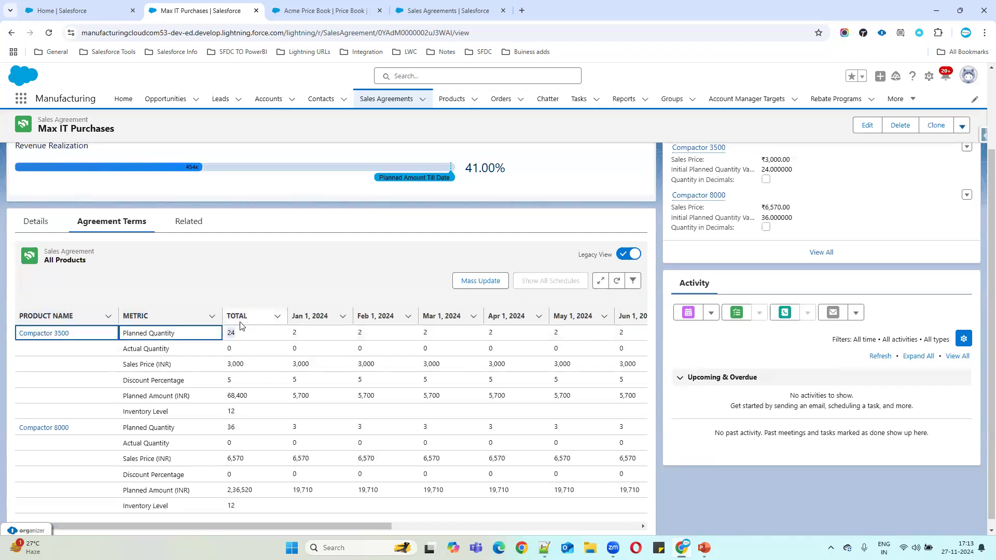
pyautogui.press('Tab')
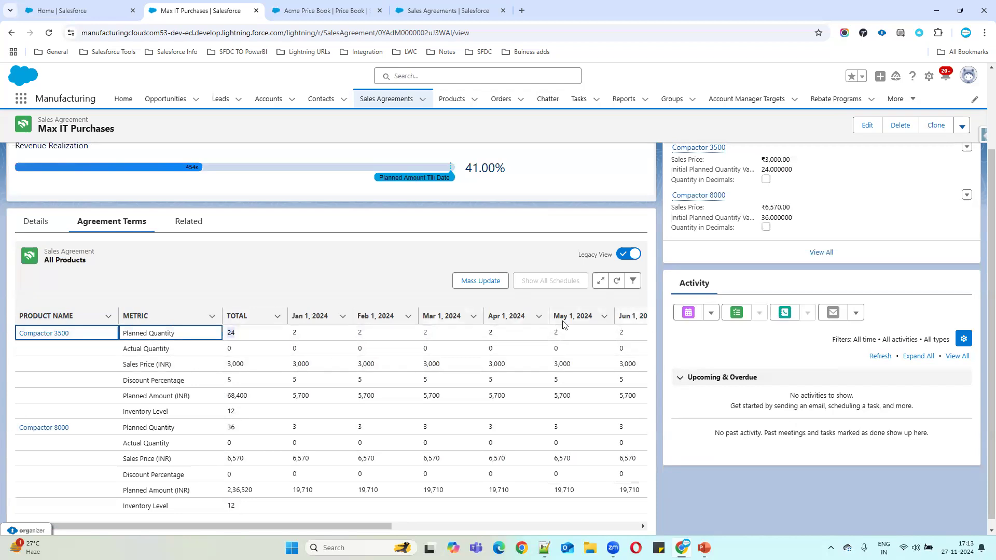
pyautogui.hotkey('shift', 'Tab')
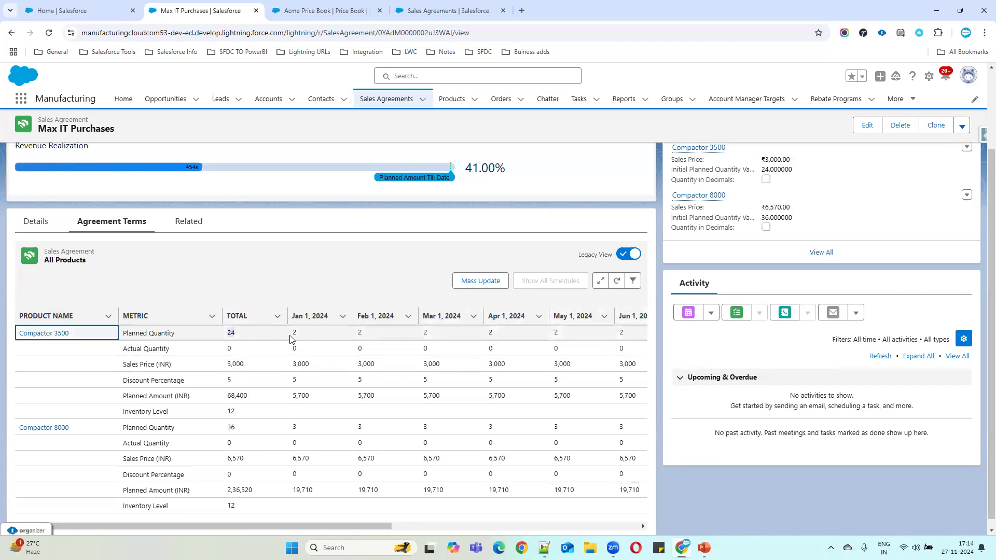
pyautogui.press('Tab')
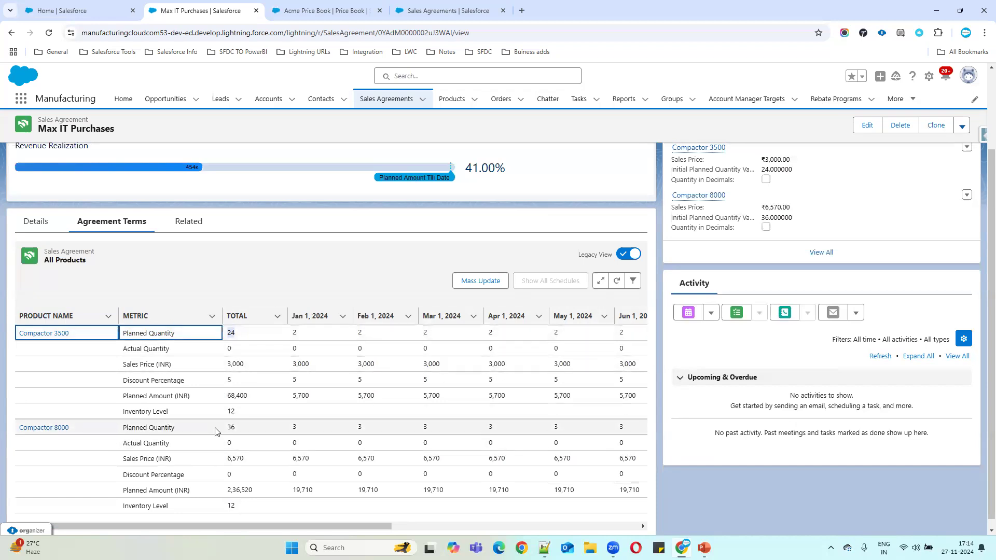
pyautogui.click(242, 430)
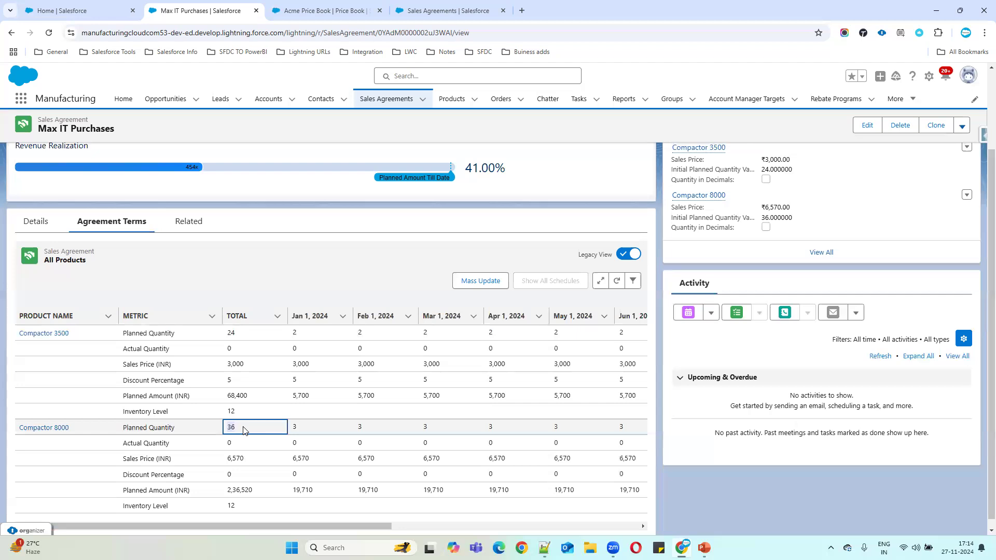
# Check the schedule count in the agreement details against the monthly schedules in the agreement terms
pyautogui.click(35, 221)
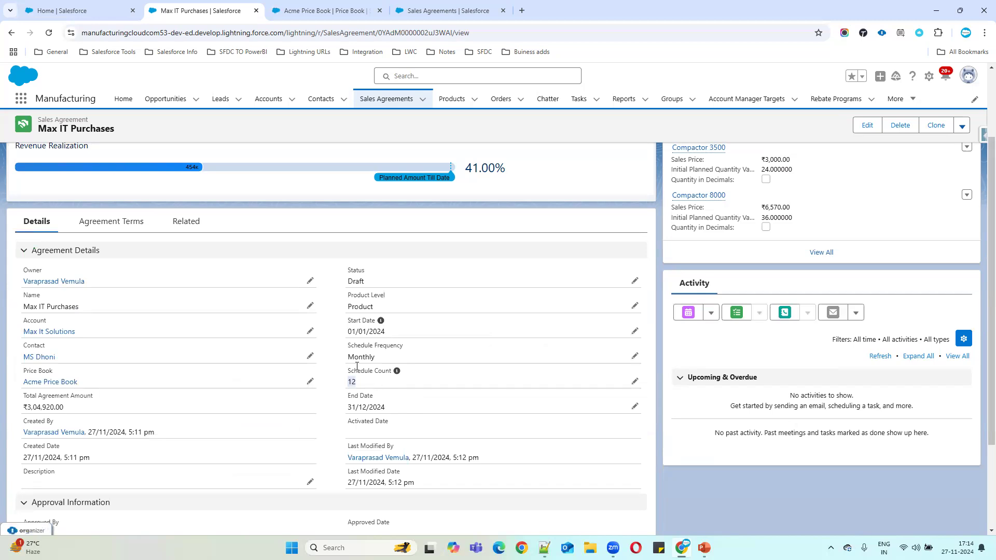
pyautogui.click(129, 229)
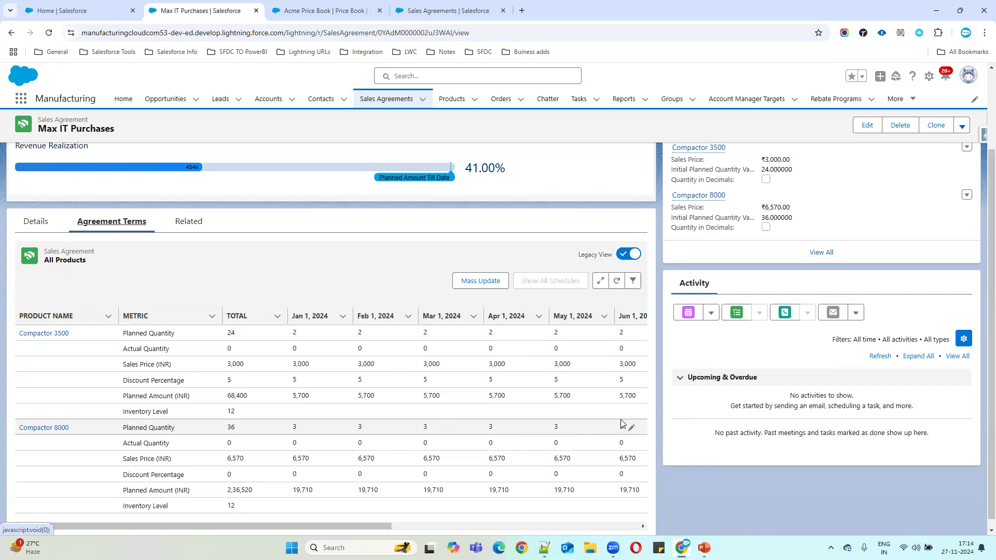
pyautogui.scroll(-1, 518, 467)
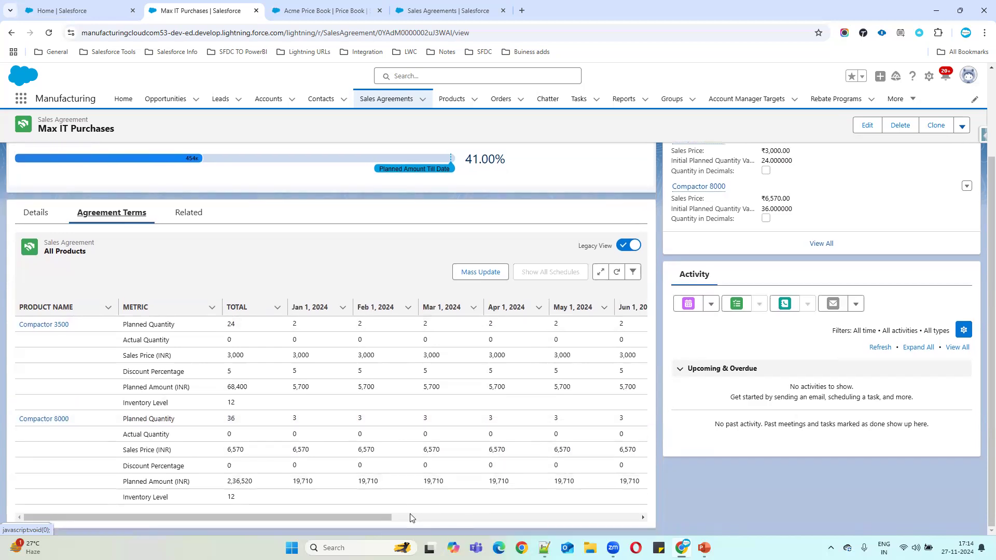
# Examine the agreement terms in the expanded table with all schedules shown, through the Dec 1, 2024 column
pyautogui.moveTo(385, 520); pyautogui.dragTo(391, 520)
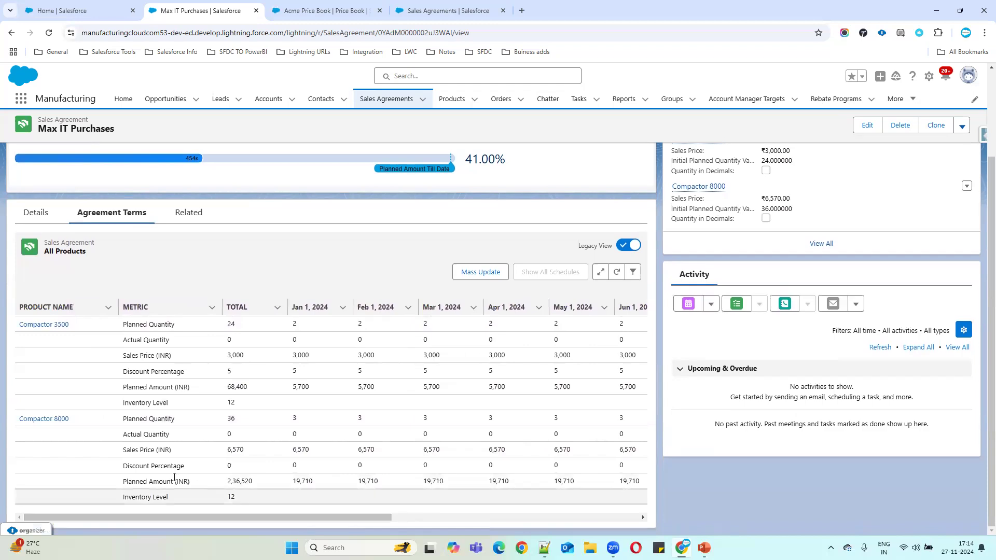
pyautogui.click(182, 440)
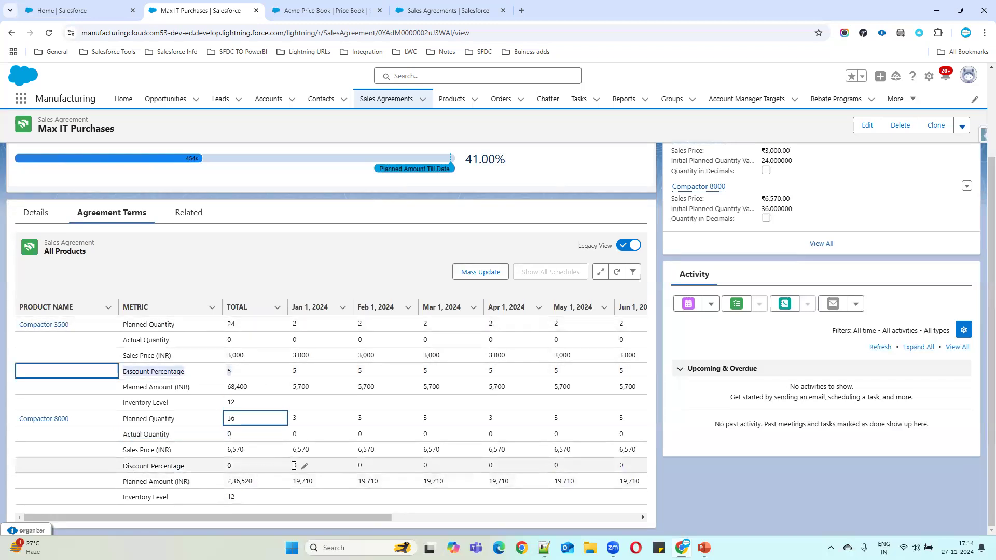
pyautogui.moveTo(374, 520)
pyautogui.mouseDown()
pyautogui.moveTo(430, 519)
pyautogui.moveTo(373, 518)
pyautogui.mouseUp()
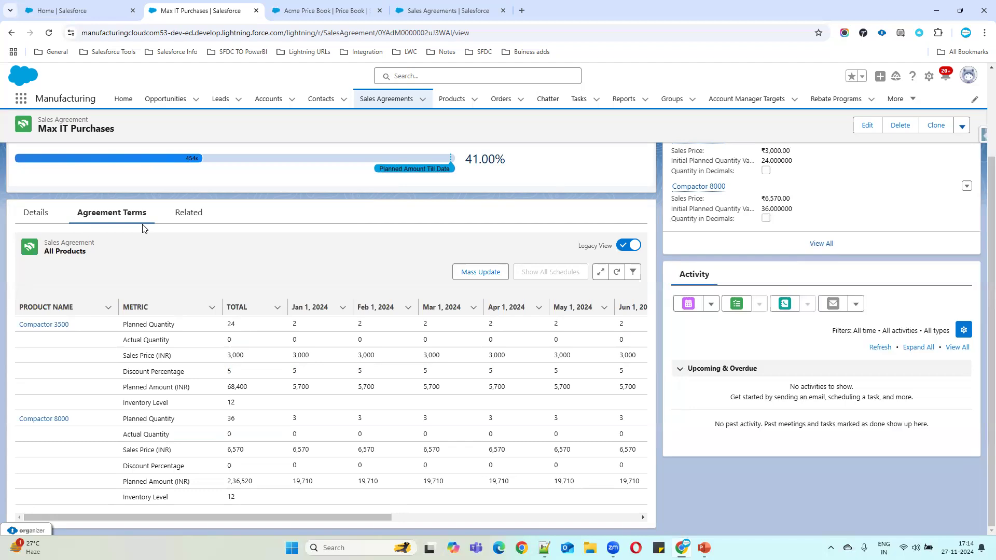
pyautogui.click(600, 273)
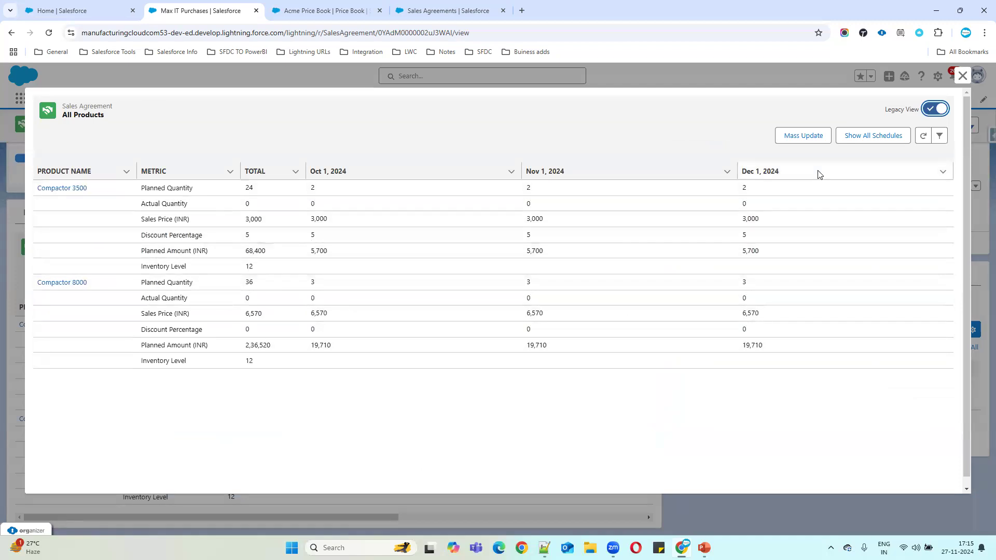
pyautogui.click(854, 146)
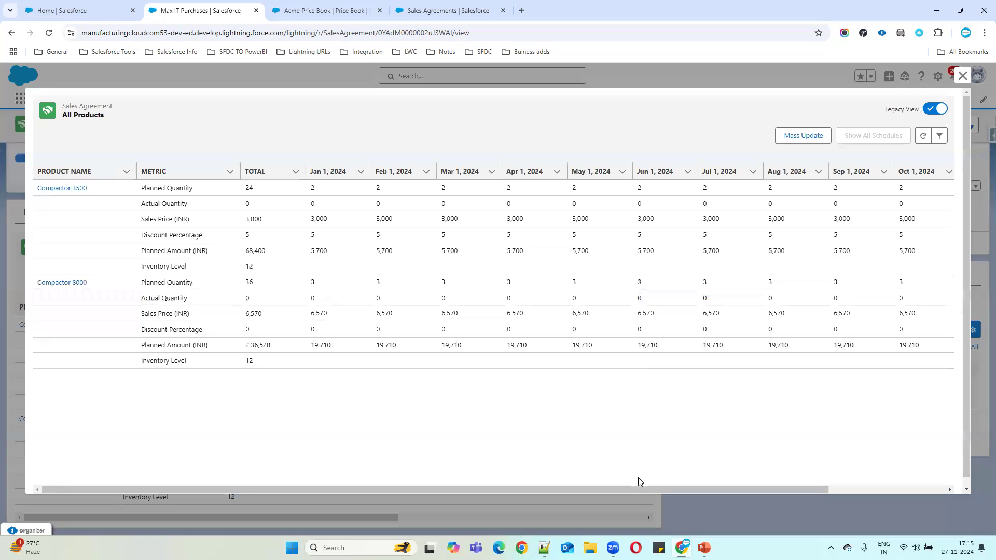
pyautogui.moveTo(639, 491); pyautogui.dragTo(855, 500)
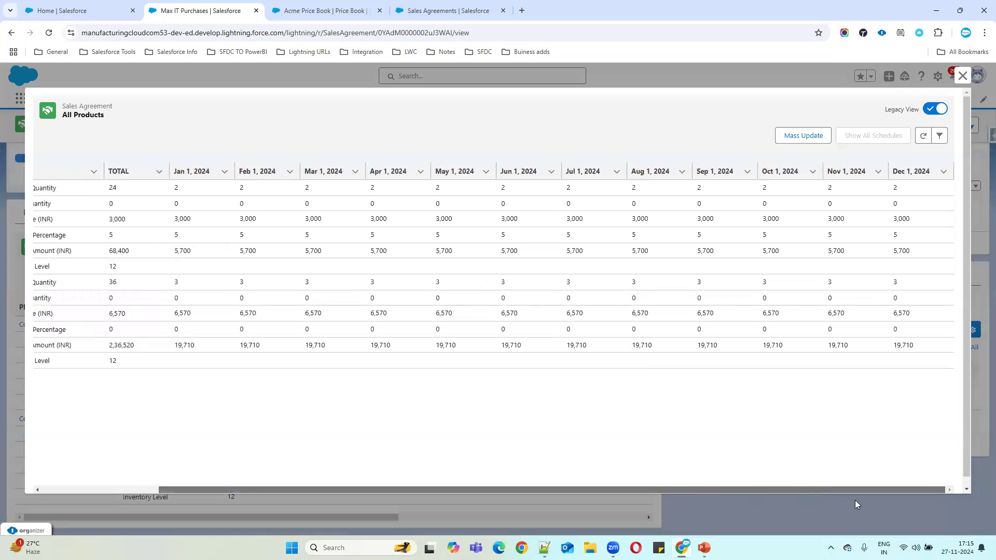
# Compare the expanded agreement terms with Legacy View off and on, and check the filter options without applying any
pyautogui.click(929, 111)
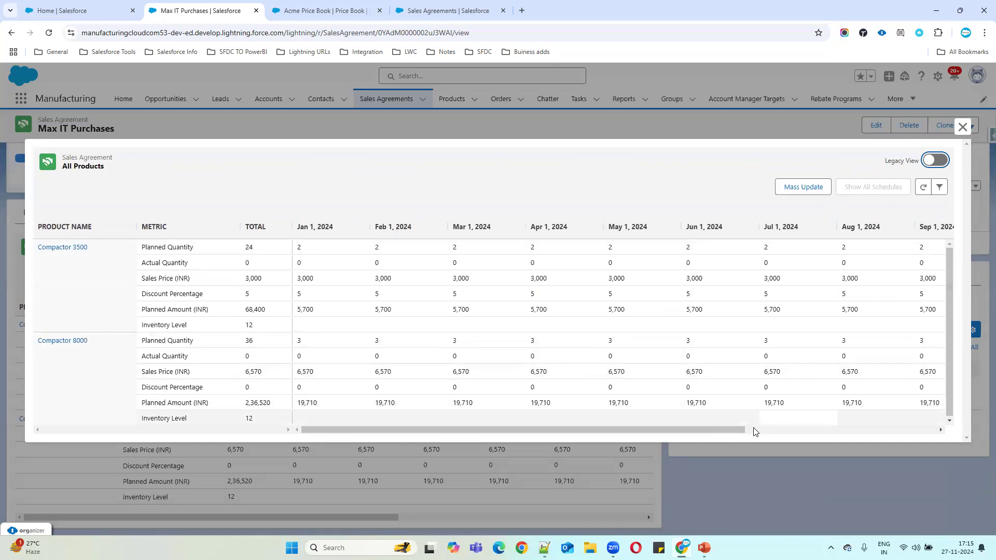
pyautogui.moveTo(758, 430); pyautogui.dragTo(907, 296)
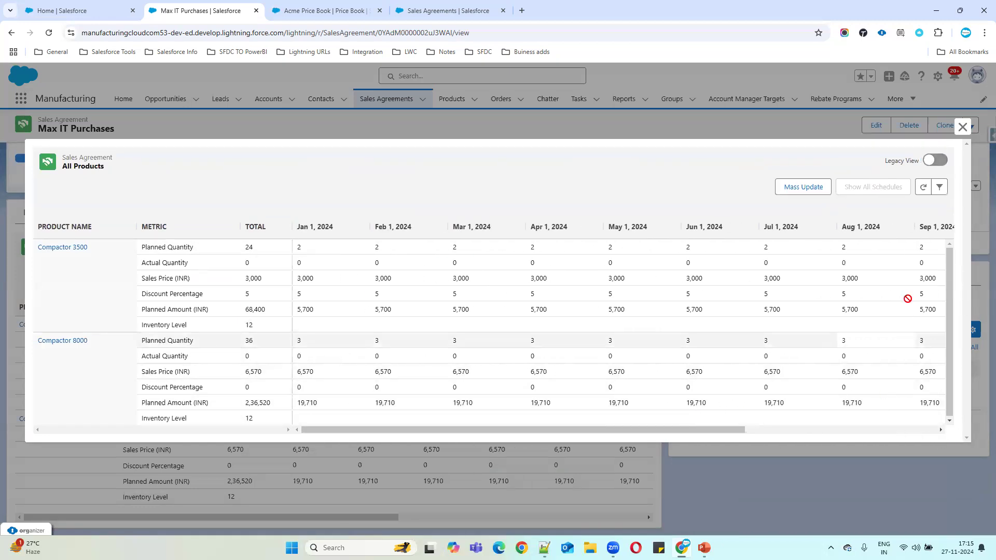
pyautogui.click(941, 165)
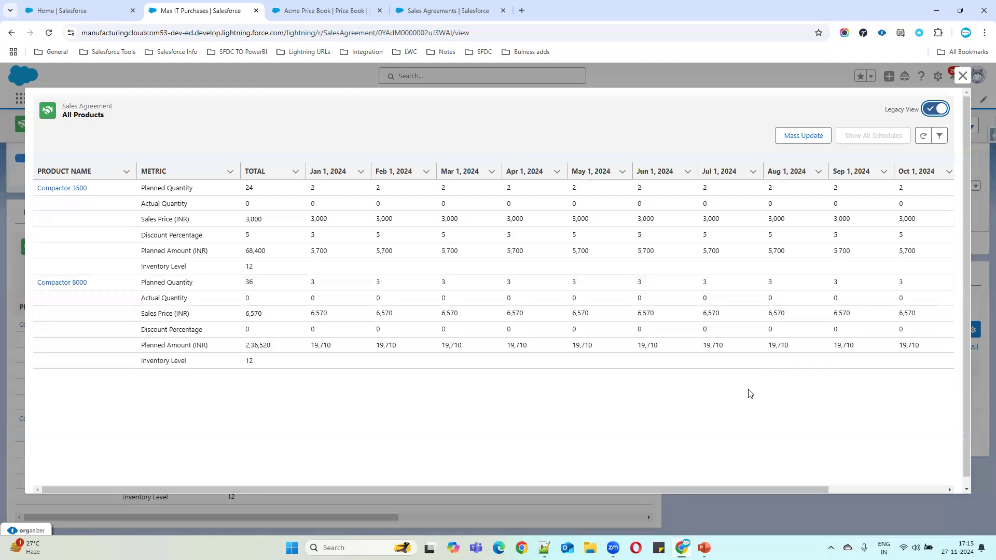
pyautogui.moveTo(736, 489); pyautogui.dragTo(851, 491)
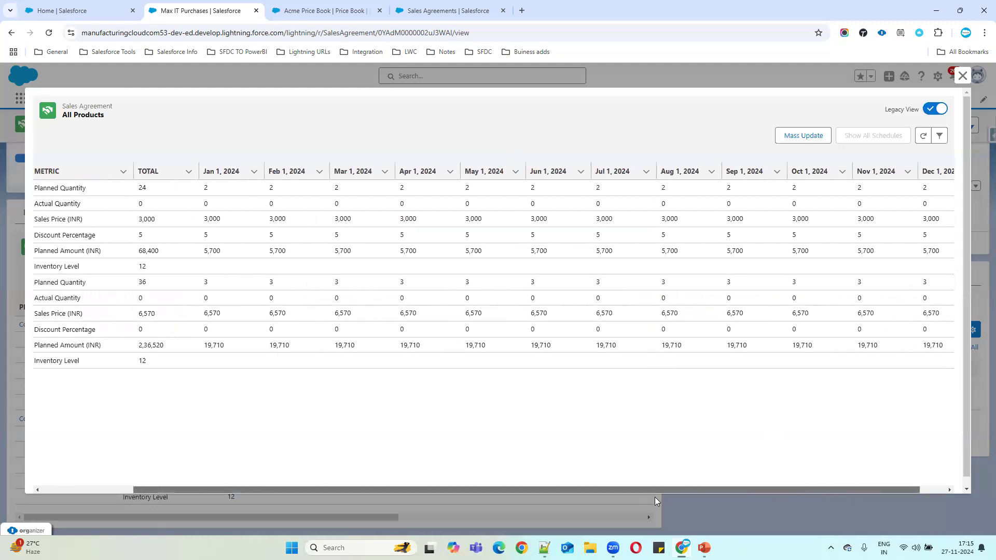
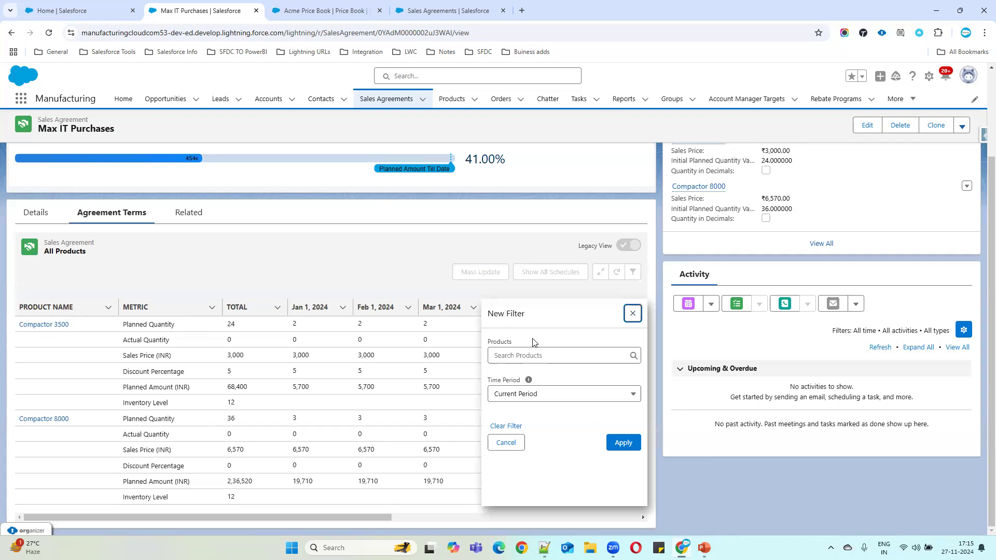
pyautogui.click(633, 314)
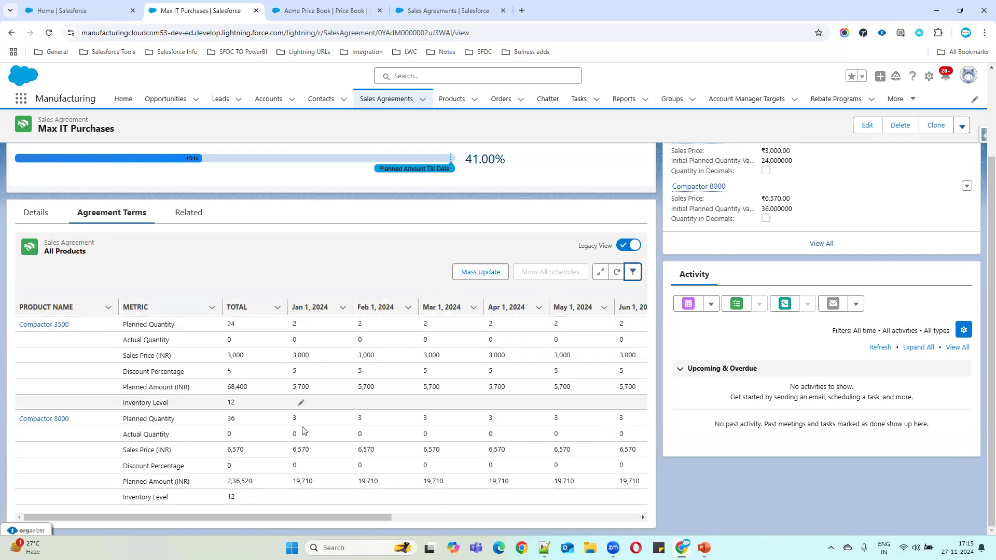
# Start a mass update of the agreement terms limited to Compactor 3500 and the Feb 1, 2024 schedule
pyautogui.scroll(2, 318, 419)
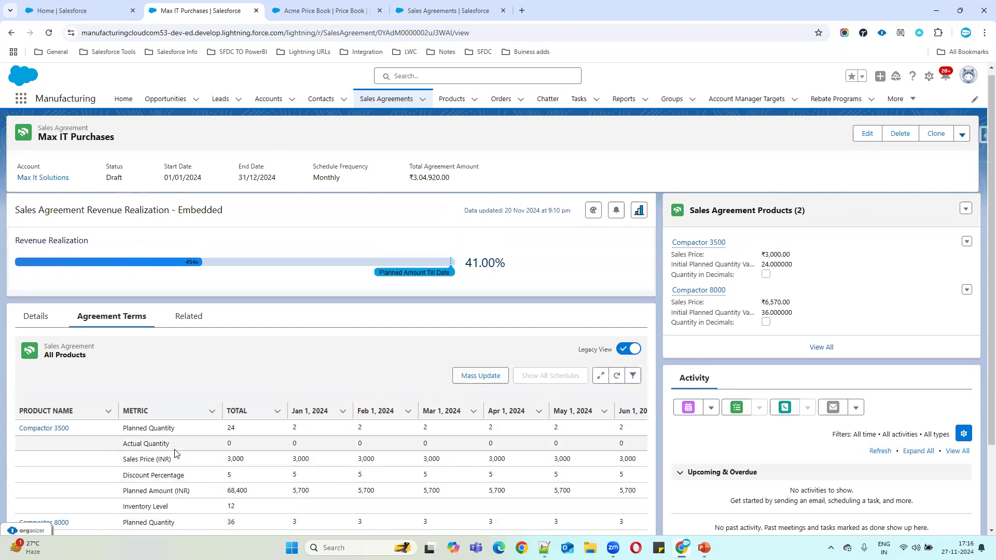
pyautogui.scroll(-1, 165, 386)
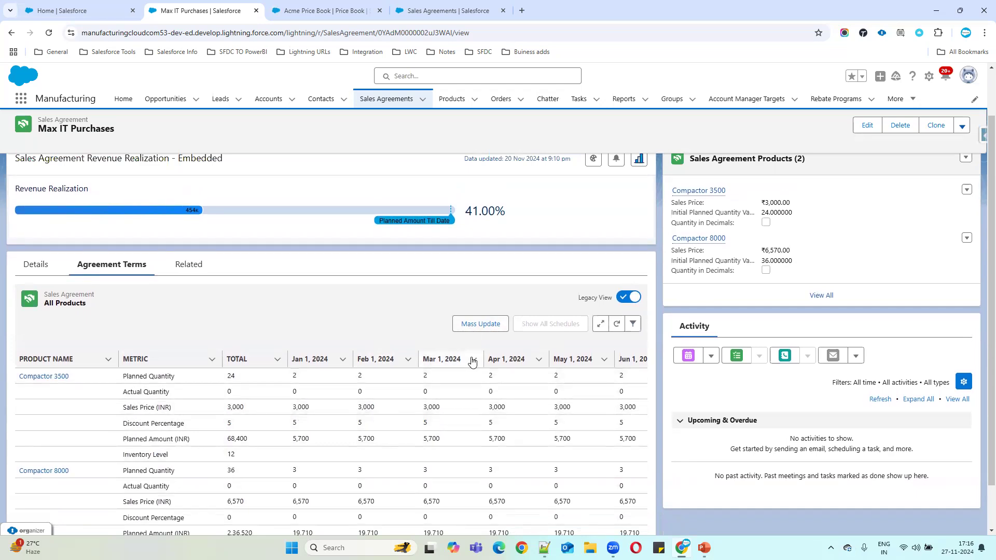
pyautogui.click(475, 324)
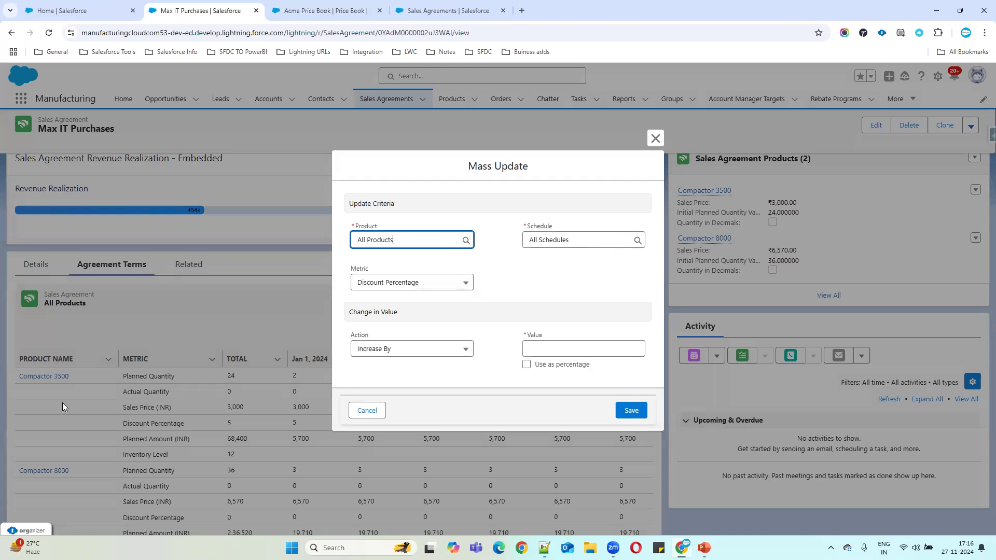
pyautogui.click(458, 240)
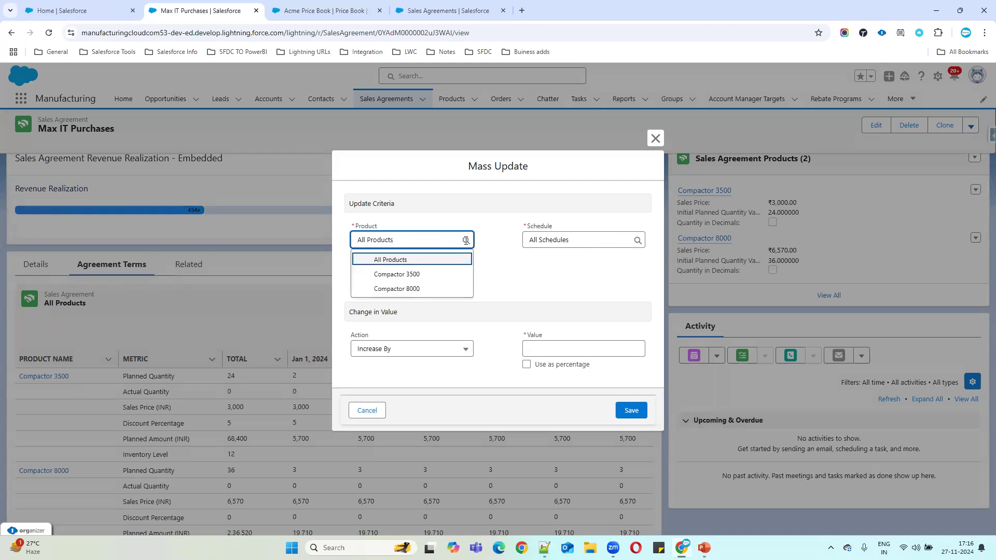
pyautogui.click(414, 275)
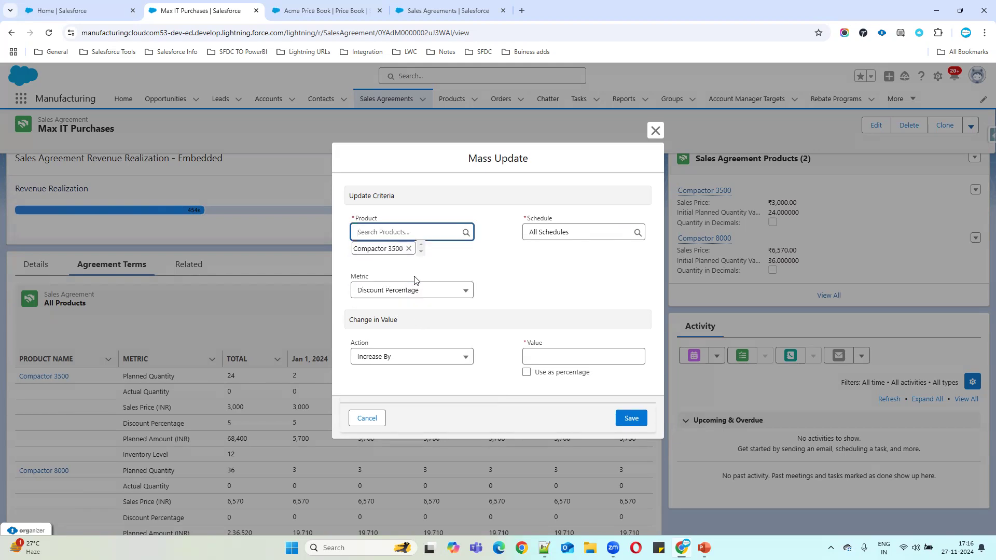
pyautogui.click(581, 232)
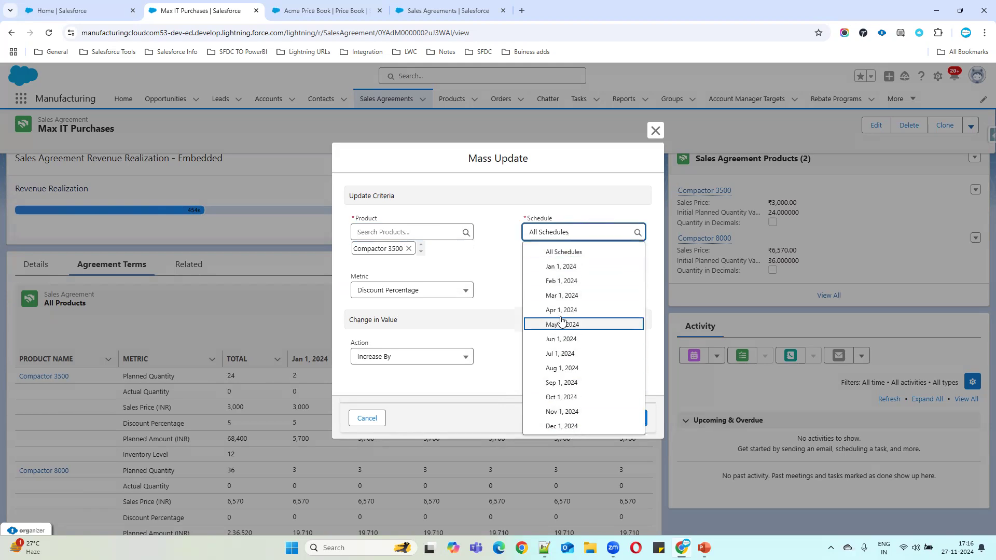
pyautogui.click(568, 286)
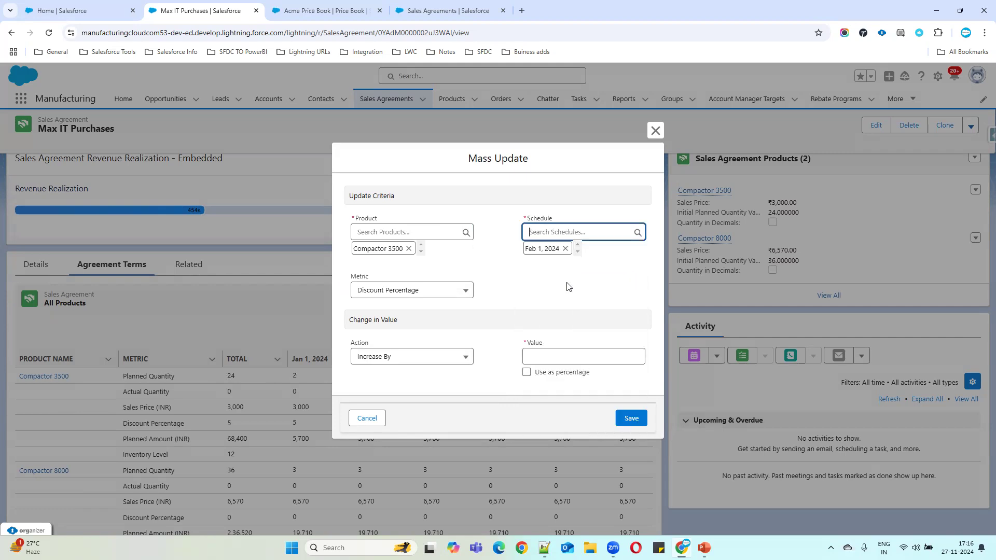
# Increase the Discount Percentage metric by 20 used as a percentage, save the mass update, and refresh the agreement terms
pyautogui.click(453, 290)
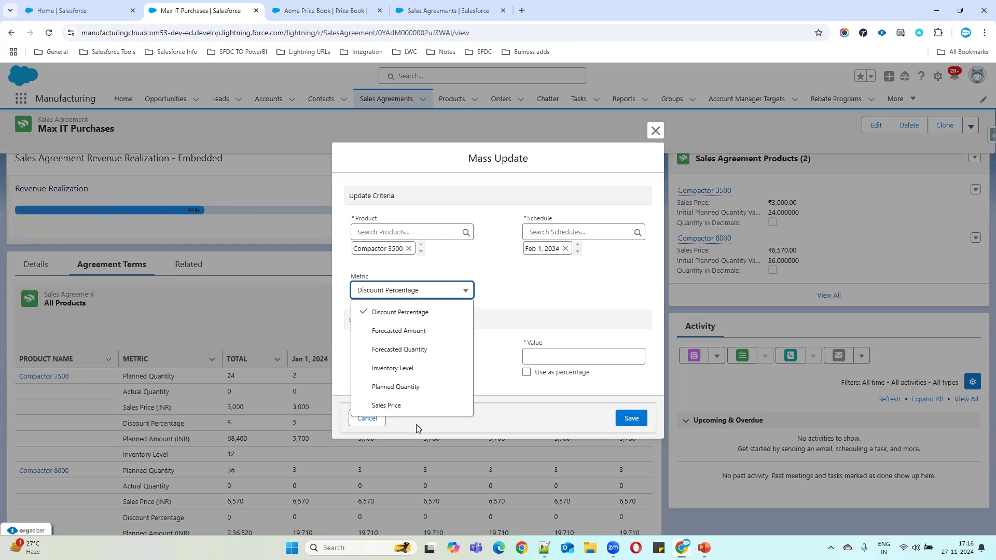
pyautogui.click(400, 312)
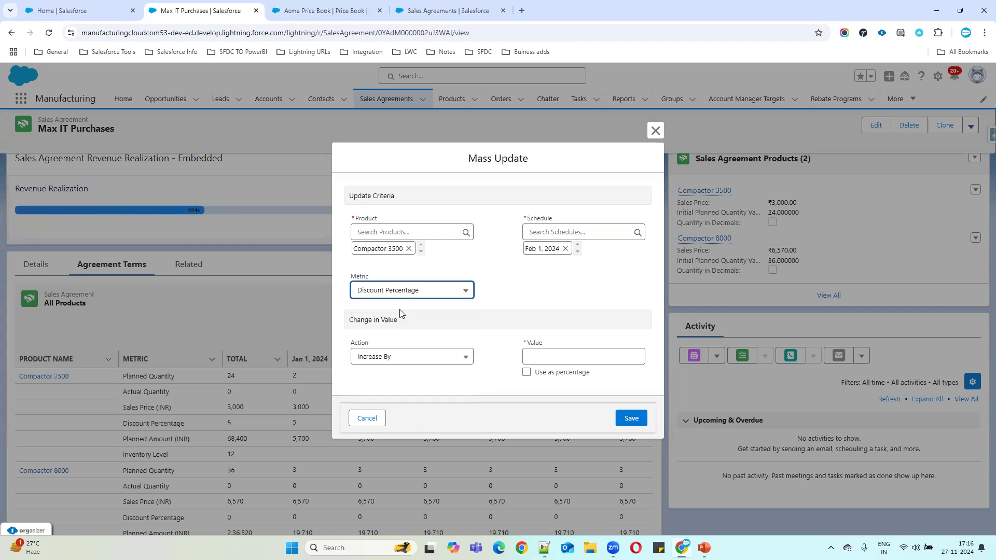
pyautogui.click(428, 357)
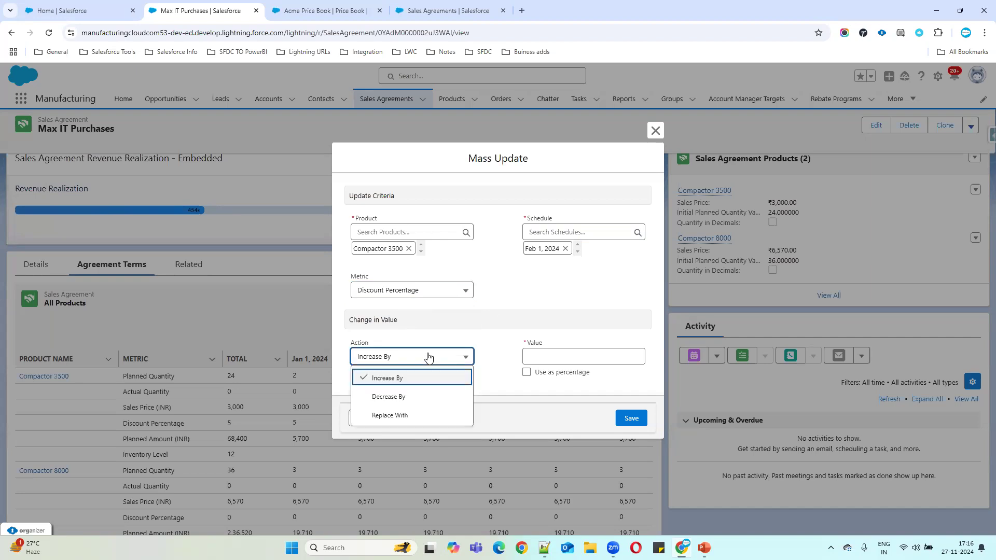
pyautogui.click(428, 357)
pyautogui.click(544, 354)
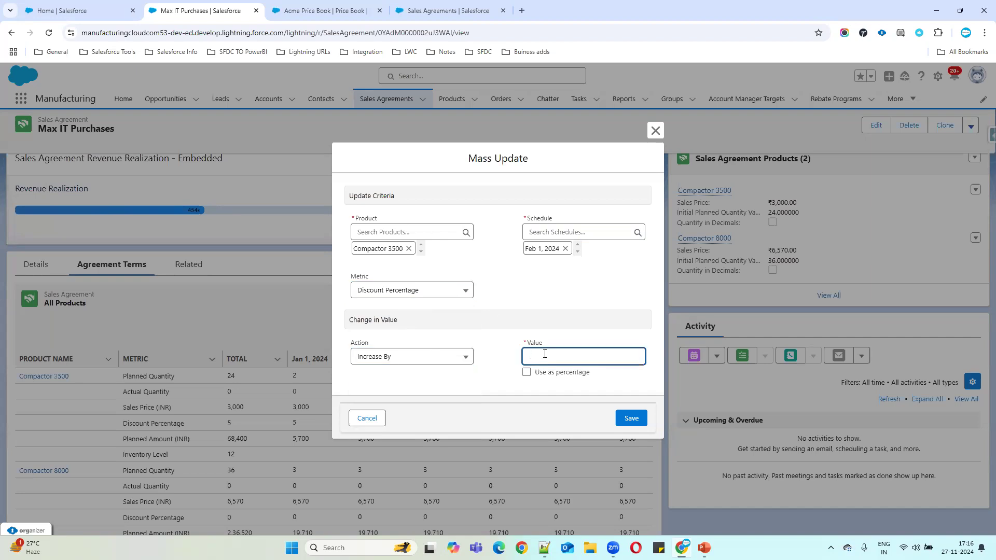
pyautogui.write('20')
pyautogui.click(529, 372)
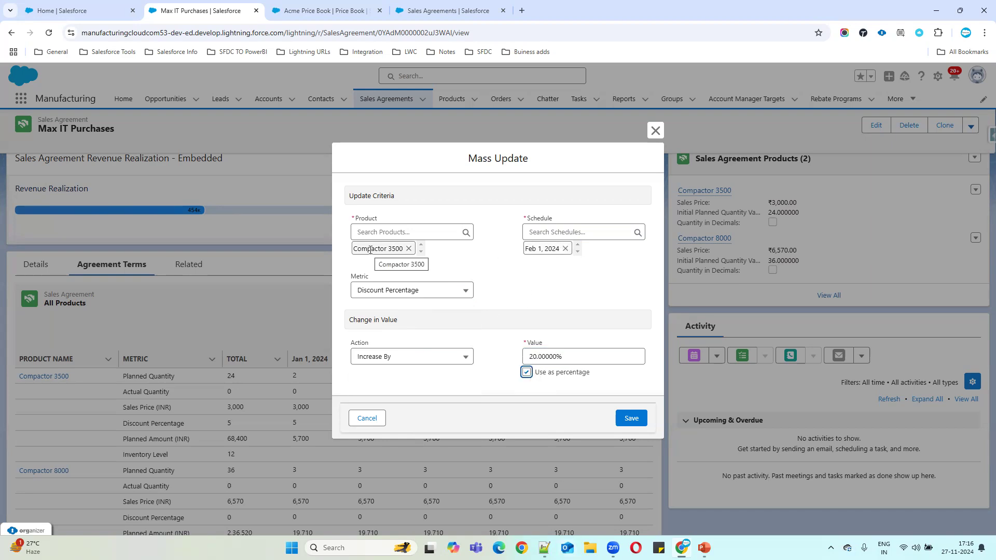
pyautogui.click(629, 420)
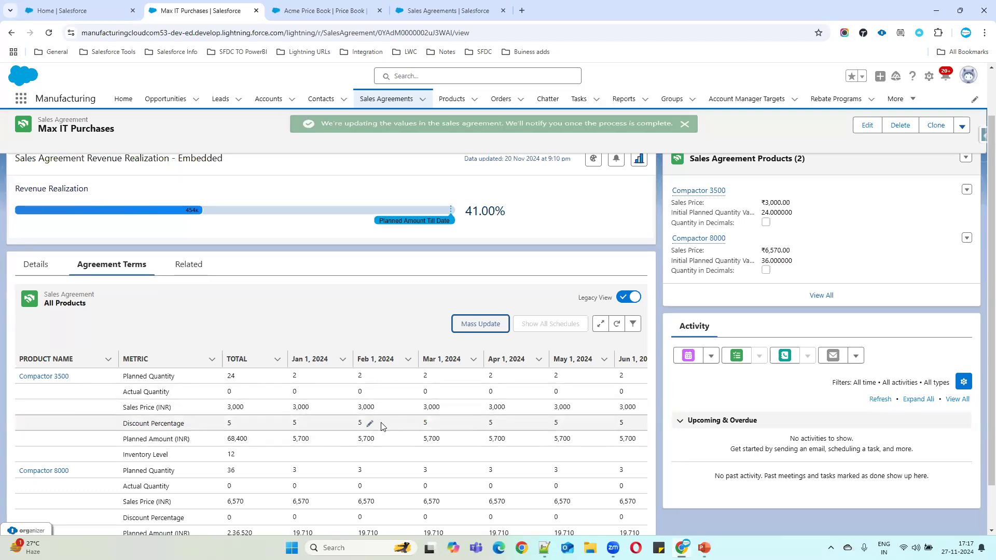
pyautogui.scroll(-1, 381, 427)
pyautogui.click(616, 272)
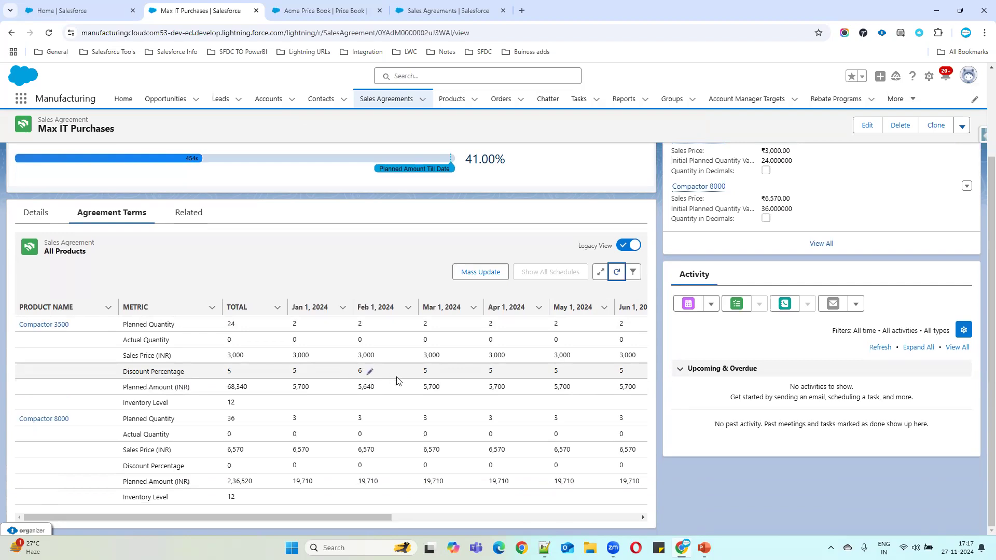
# Check which metrics a mass update of all products and all schedules can change, and leave without saving
pyautogui.click(492, 273)
pyautogui.click(398, 239)
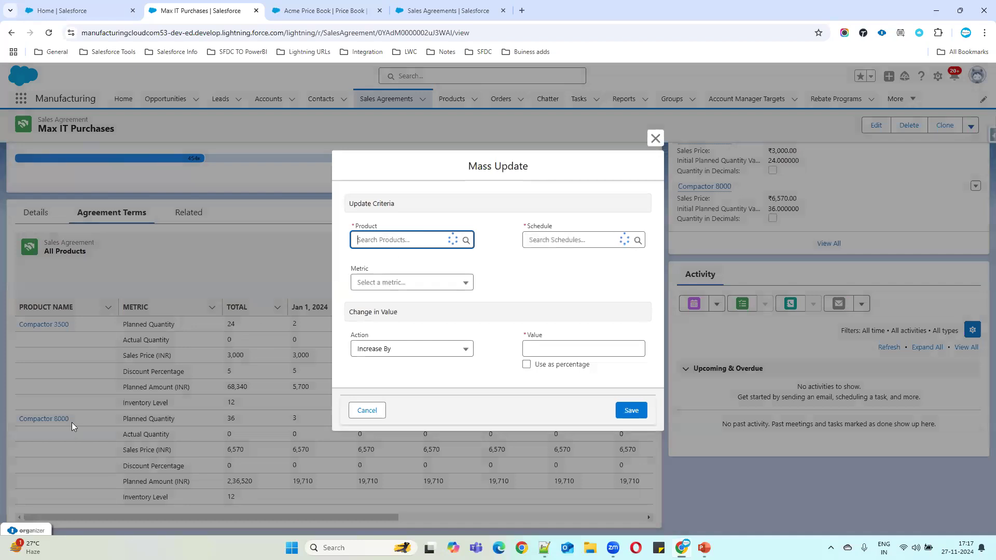
pyautogui.click(411, 259)
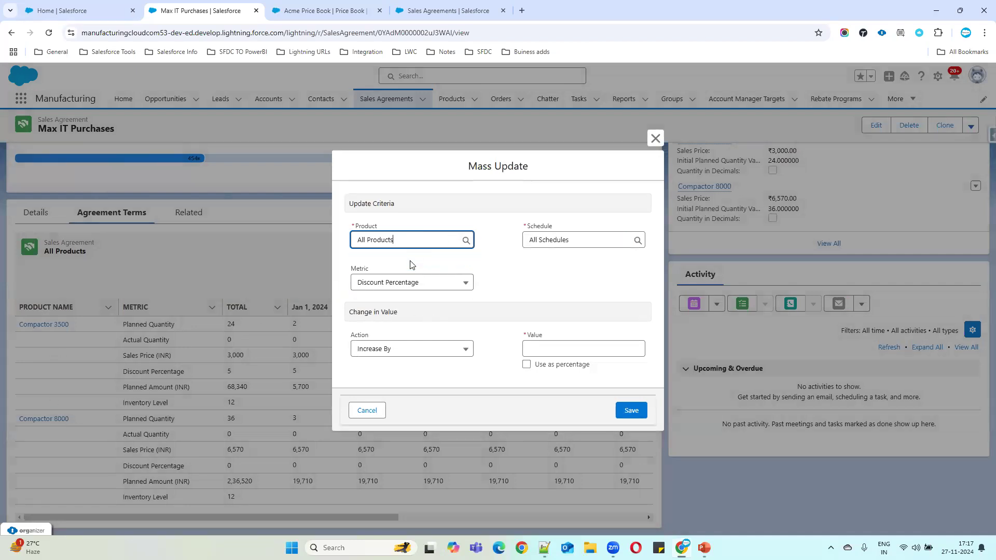
pyautogui.click(421, 286)
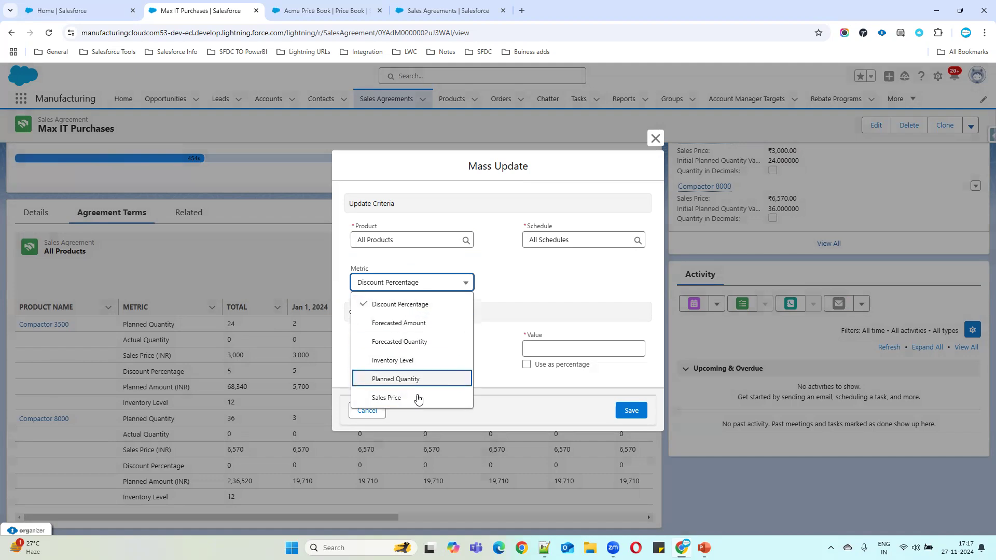
pyautogui.click(489, 390)
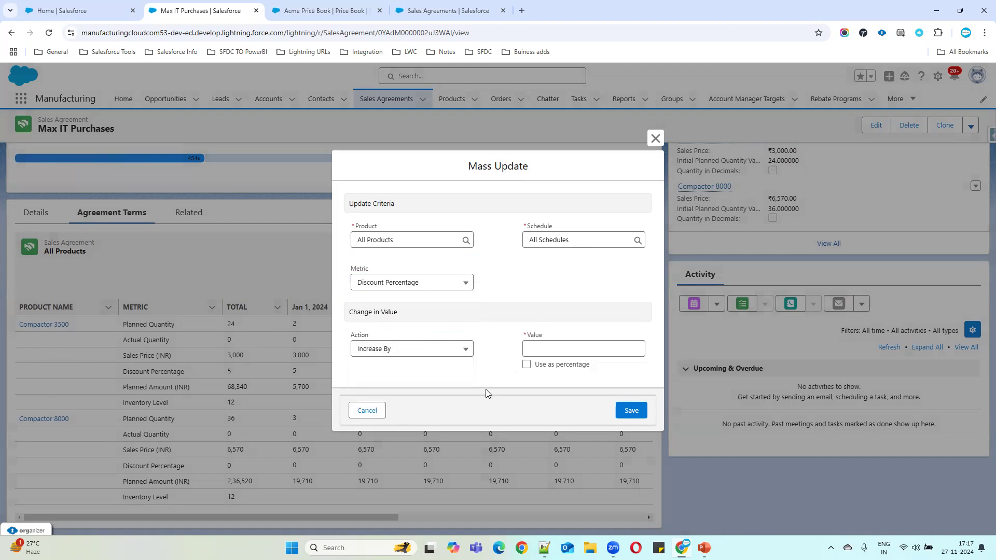
pyautogui.click(367, 411)
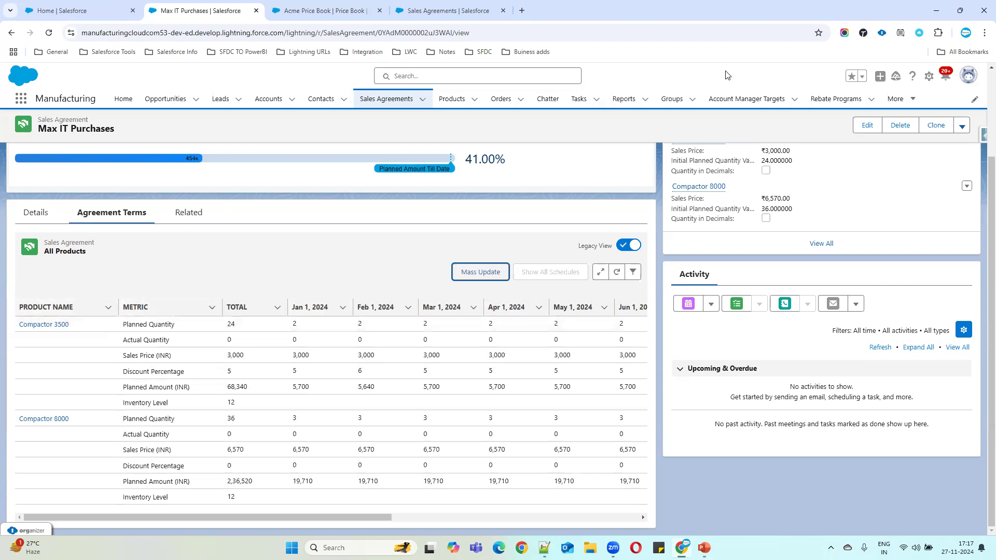
# Compare the agreement terms metrics with the selected metrics under Metric Groups in the Sales Agreements setup
pyautogui.click(466, 11)
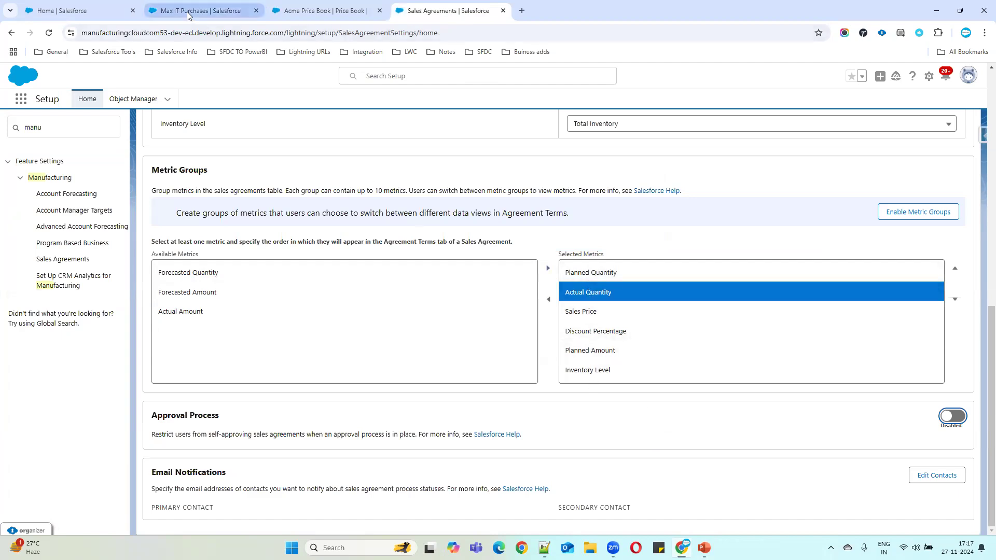
pyautogui.click(210, 11)
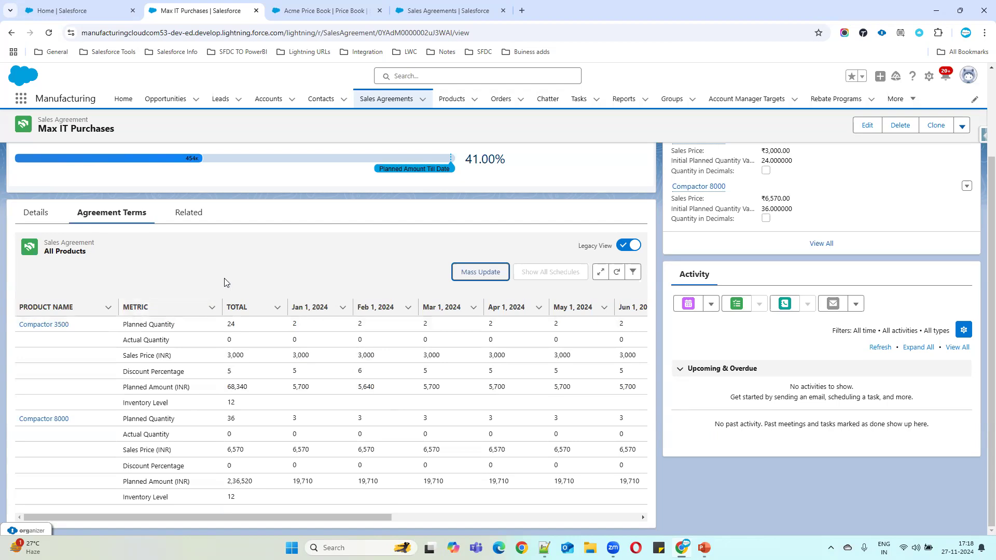
pyautogui.click(306, 13)
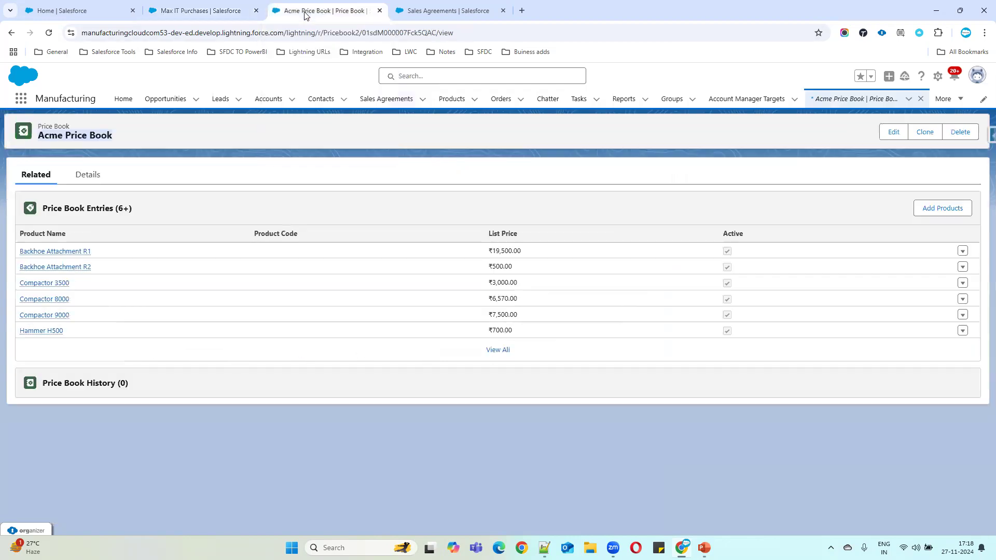
pyautogui.click(427, 11)
pyautogui.scroll(1, 407, 347)
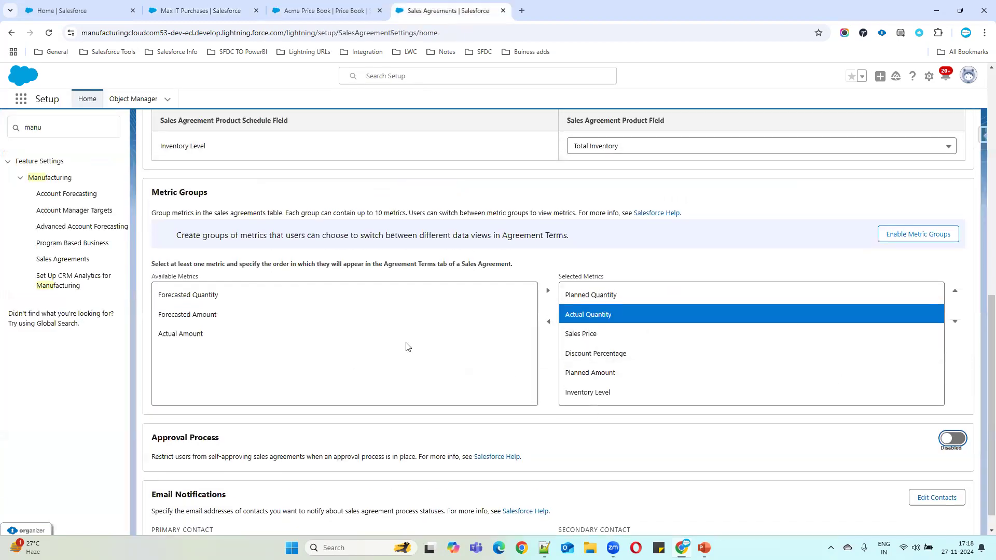
# Enable metric groups in the Sales Agreements setup and confirm the change
pyautogui.scroll(3, 407, 347)
pyautogui.scroll(-2, 414, 347)
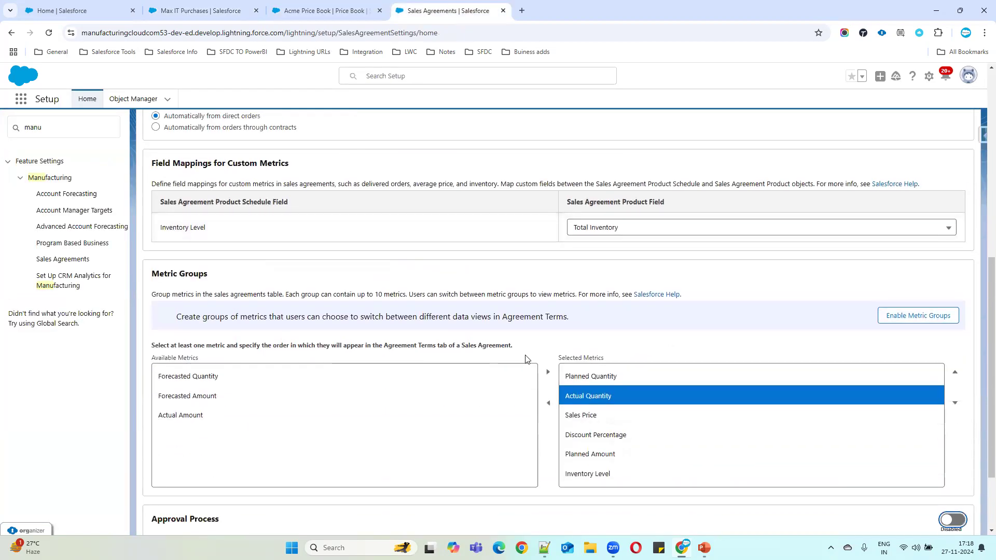
pyautogui.click(786, 325)
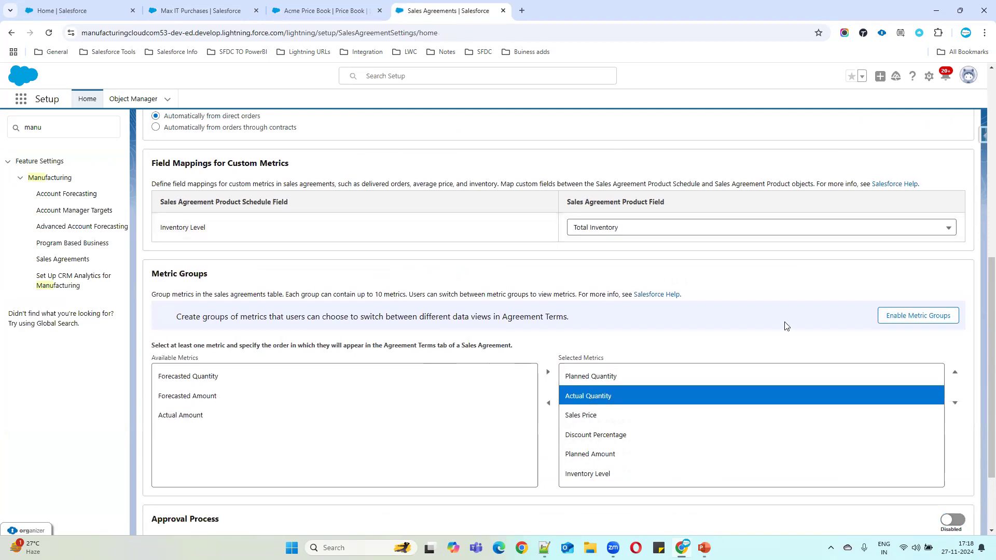
pyautogui.click(906, 315)
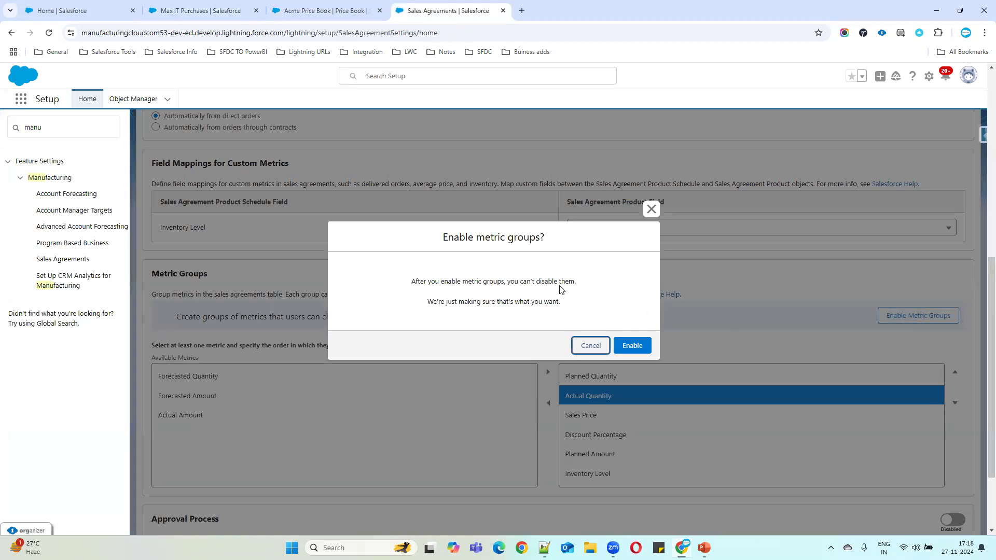
pyautogui.click(627, 348)
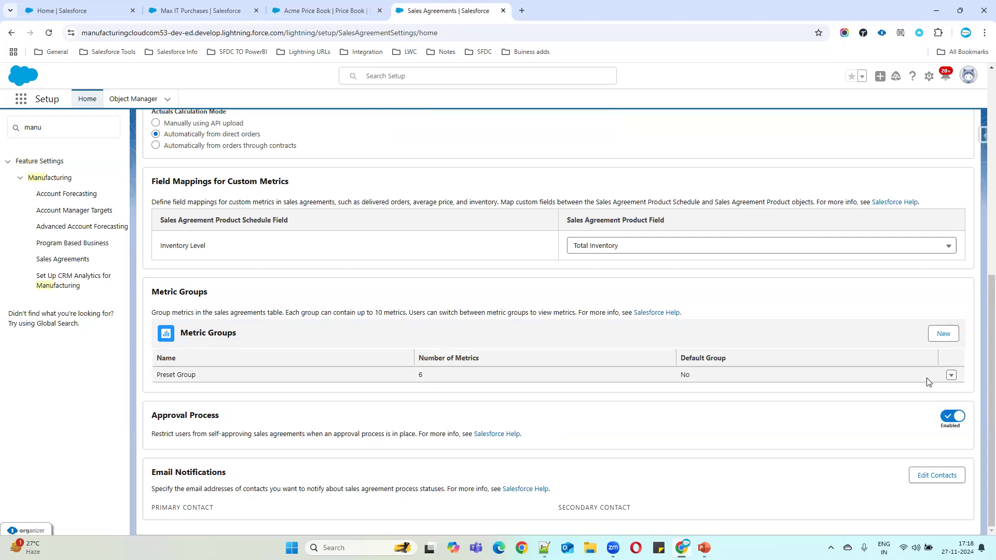
# Open Preset Group for editing, inspect its metrics and Default Group options, and close it without saving
pyautogui.click(951, 374)
pyautogui.click(928, 356)
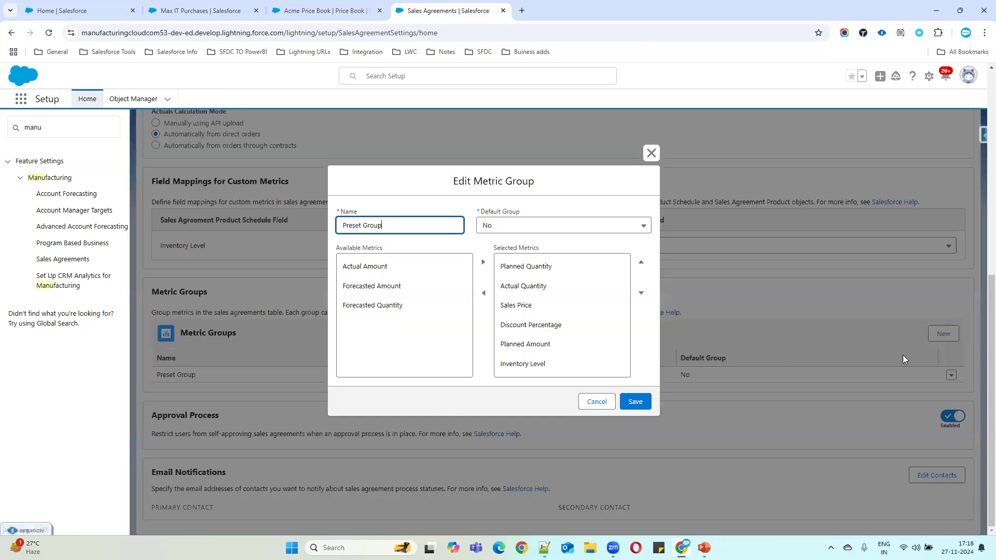
pyautogui.click(512, 225)
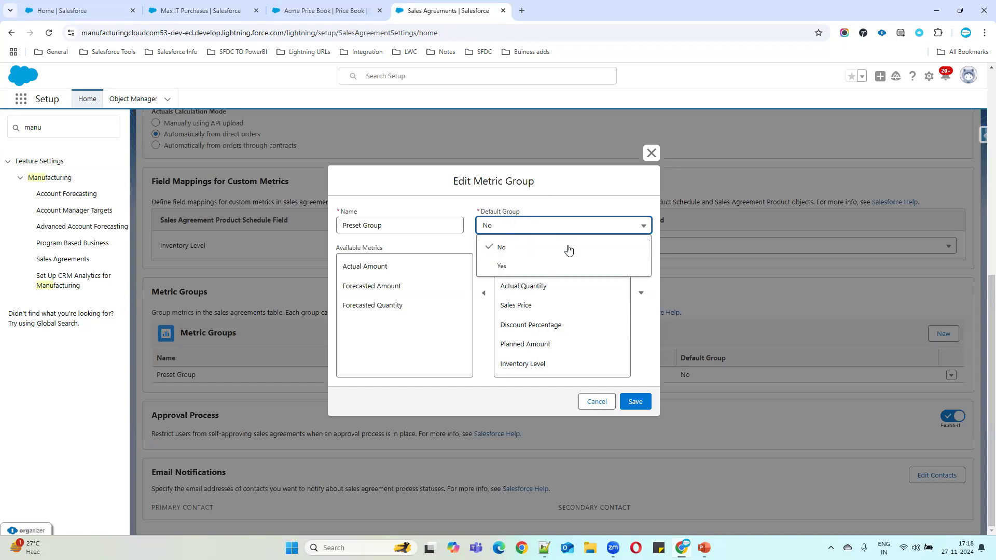
pyautogui.click(650, 154)
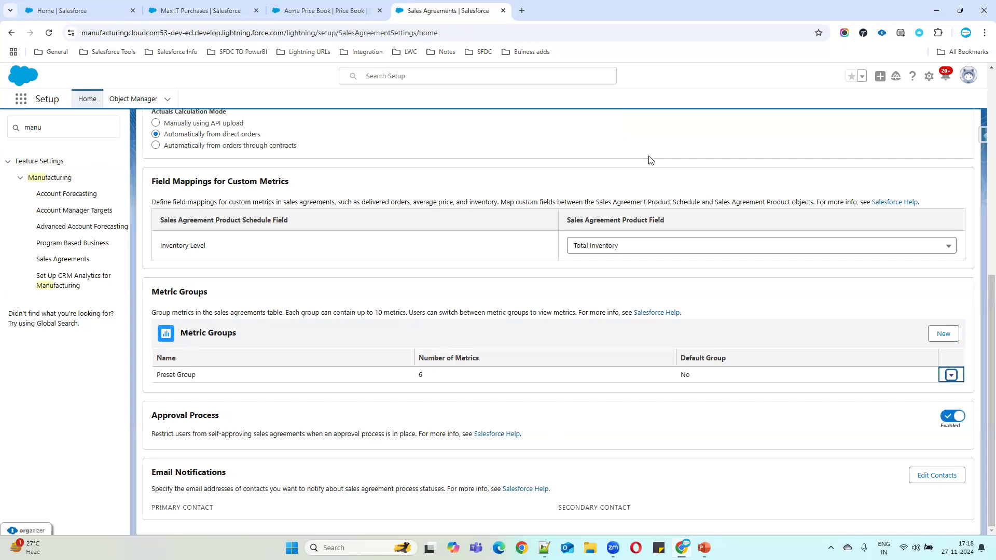
# Start a new metric group named Key Metrics Group with Default Group set to No
pyautogui.click(941, 335)
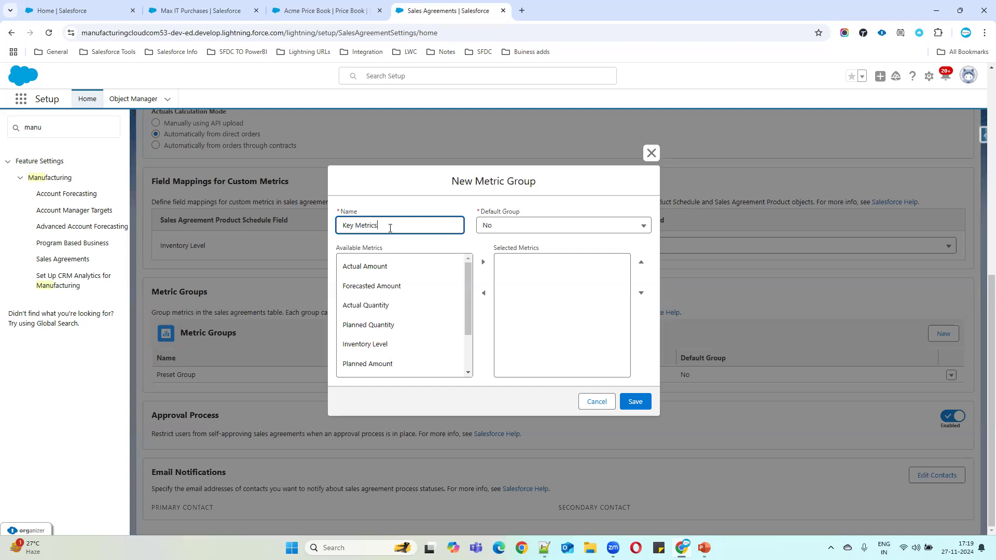
pyautogui.moveTo(384, 226); pyautogui.dragTo(311, 235)
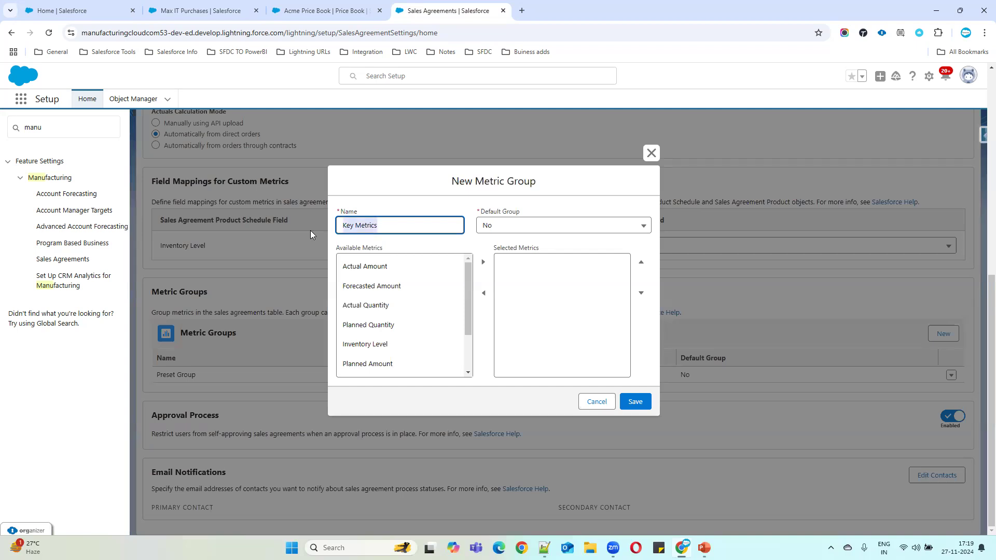
pyautogui.click(383, 226)
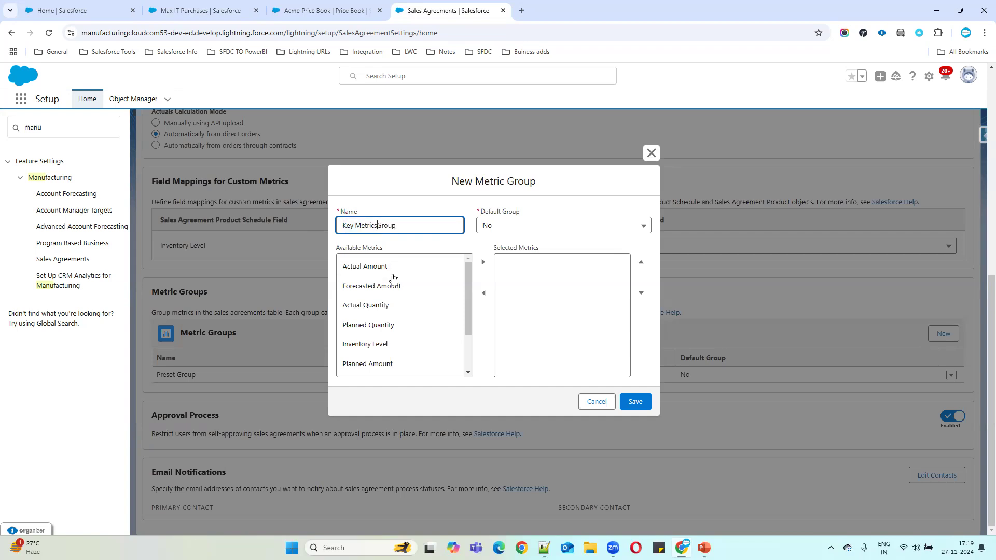
pyautogui.click(512, 230)
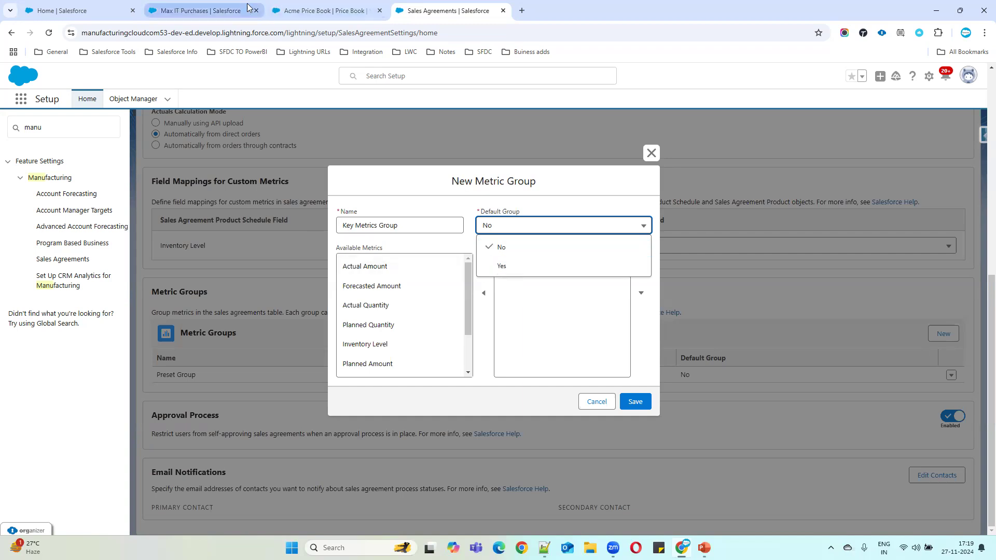
pyautogui.click(520, 248)
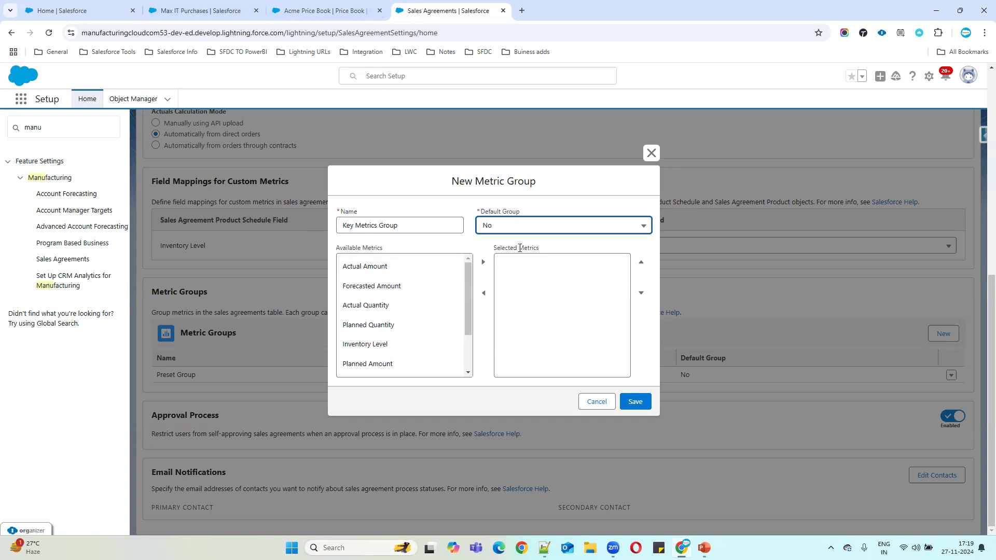
# Add Planned Amount, Actual Amount and Forecasted Amount, in that order, to the new group's selected metrics
pyautogui.click(384, 268)
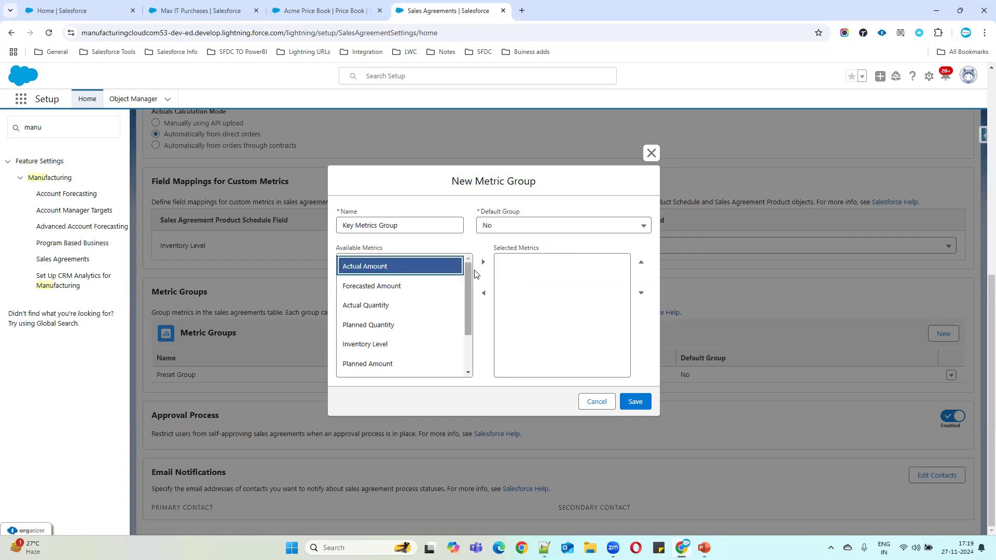
pyautogui.scroll(-2, 400, 333)
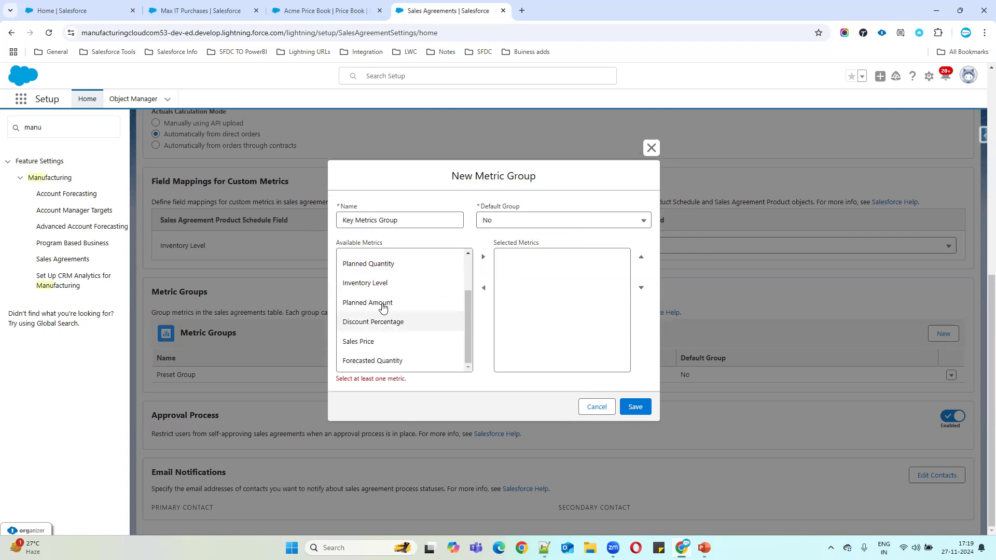
pyautogui.click(383, 306)
pyautogui.click(483, 257)
pyautogui.scroll(2, 376, 283)
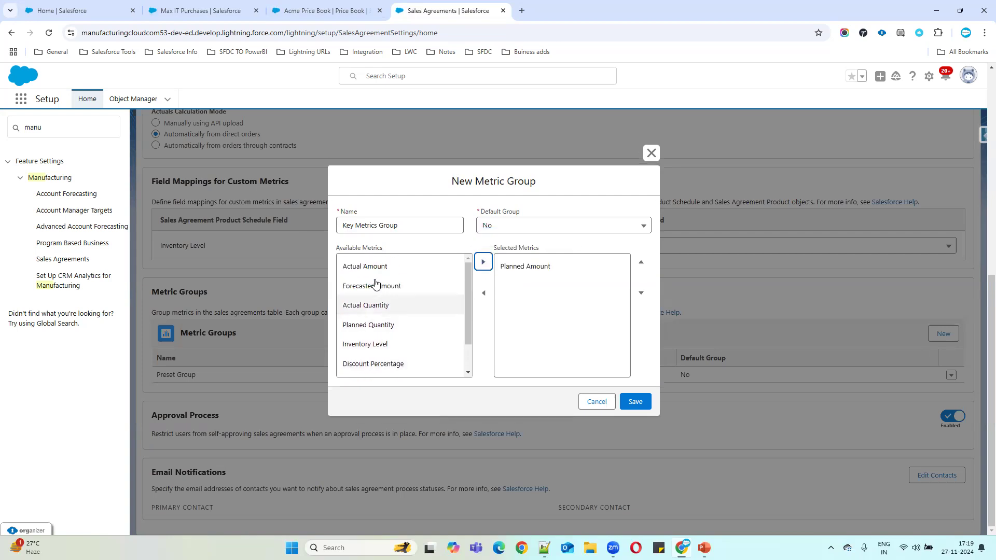
pyautogui.click(373, 266)
pyautogui.click(482, 262)
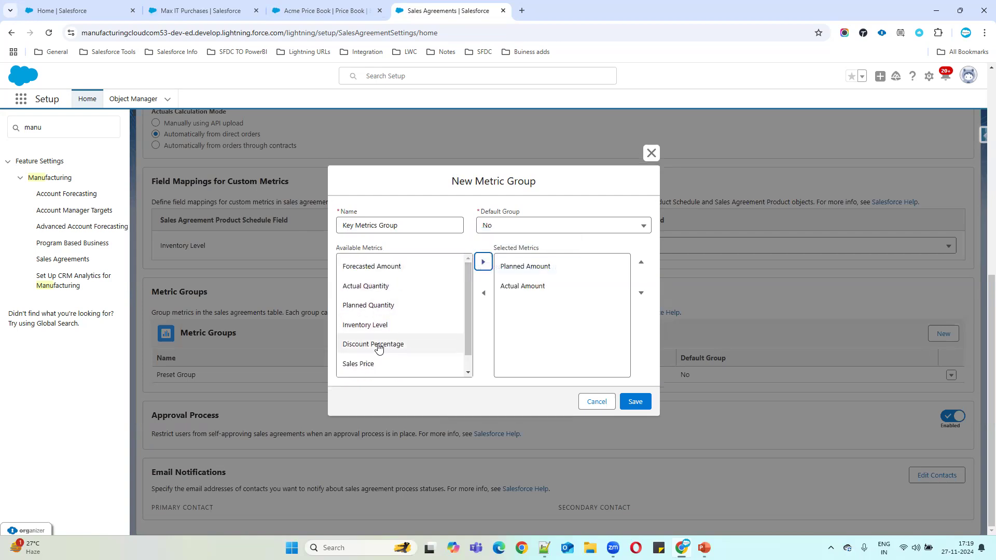
pyautogui.click(431, 268)
pyautogui.click(483, 262)
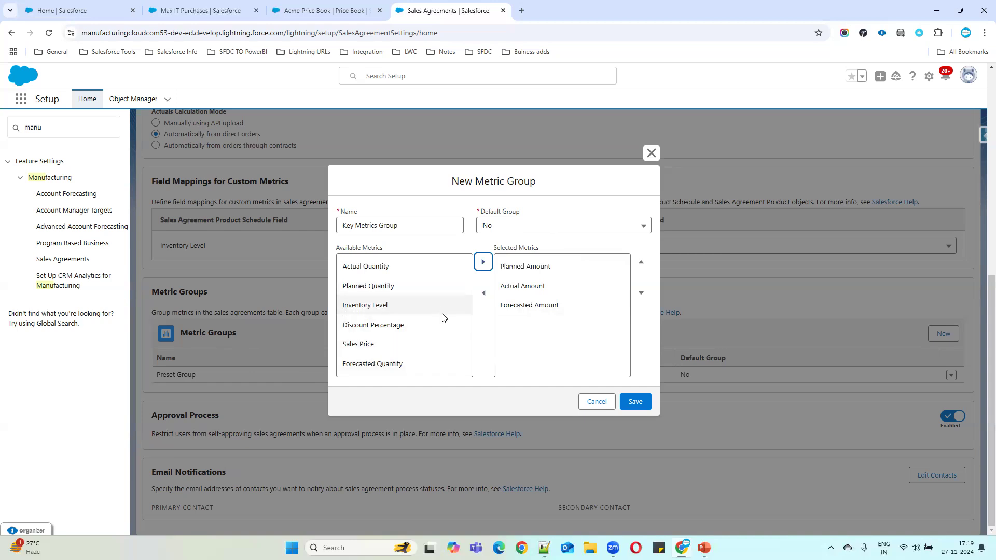
# Add Discount Percentage and Sales Price to the selected metrics and save the new metric group
pyautogui.click(382, 330)
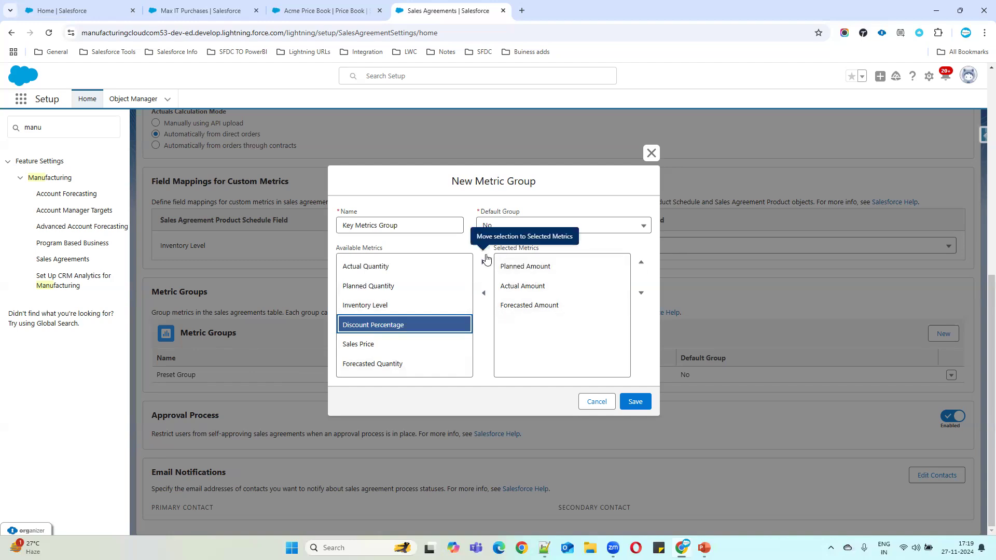
pyautogui.click(486, 261)
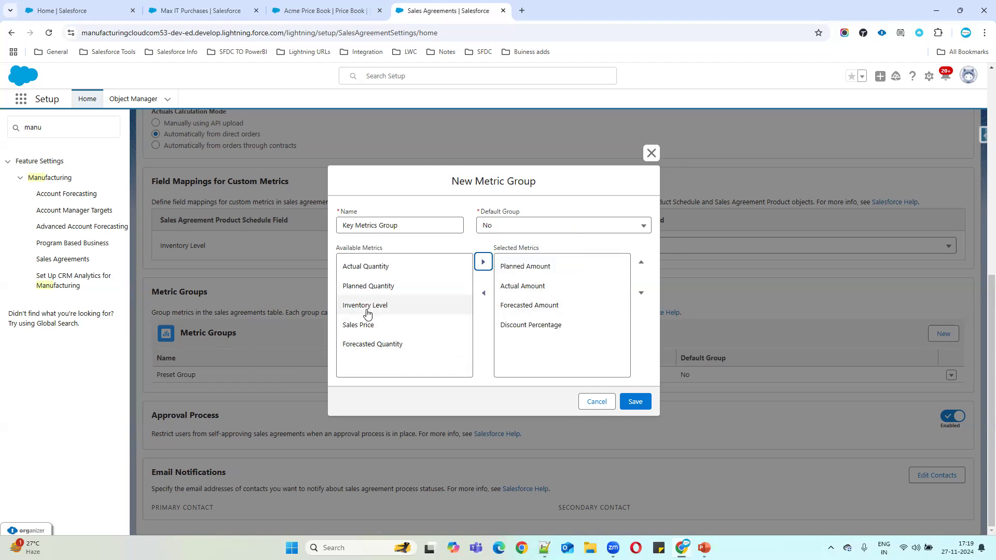
pyautogui.click(358, 325)
pyautogui.click(482, 261)
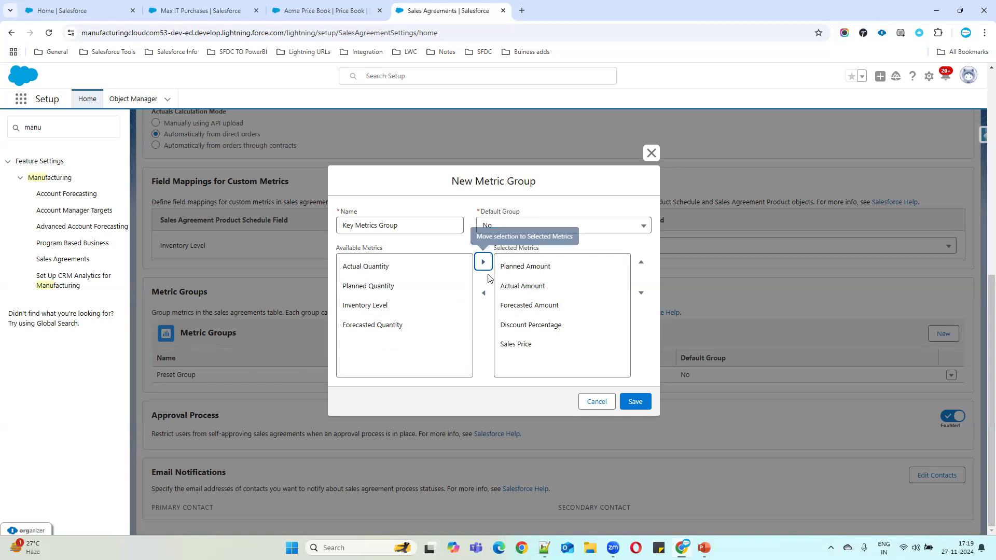
pyautogui.click(539, 321)
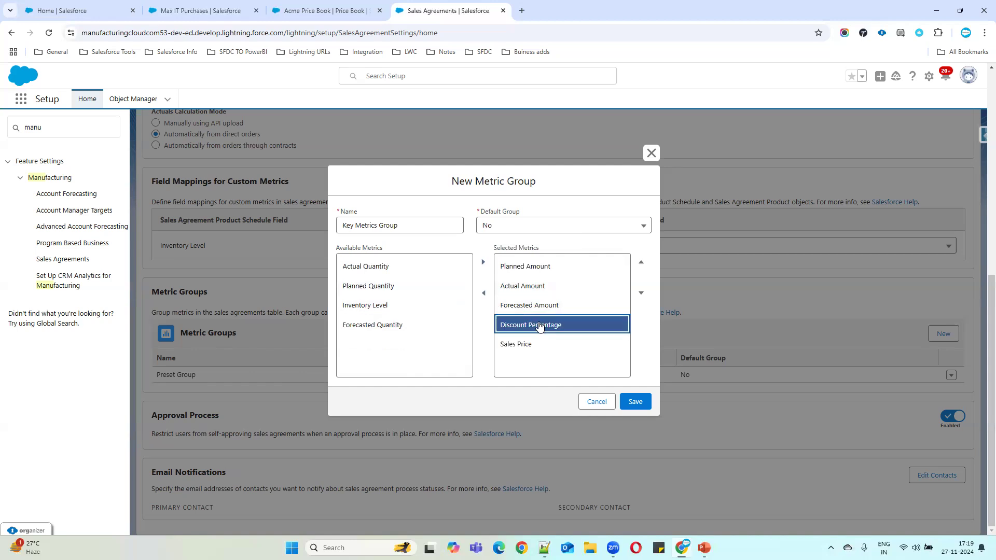
pyautogui.click(636, 402)
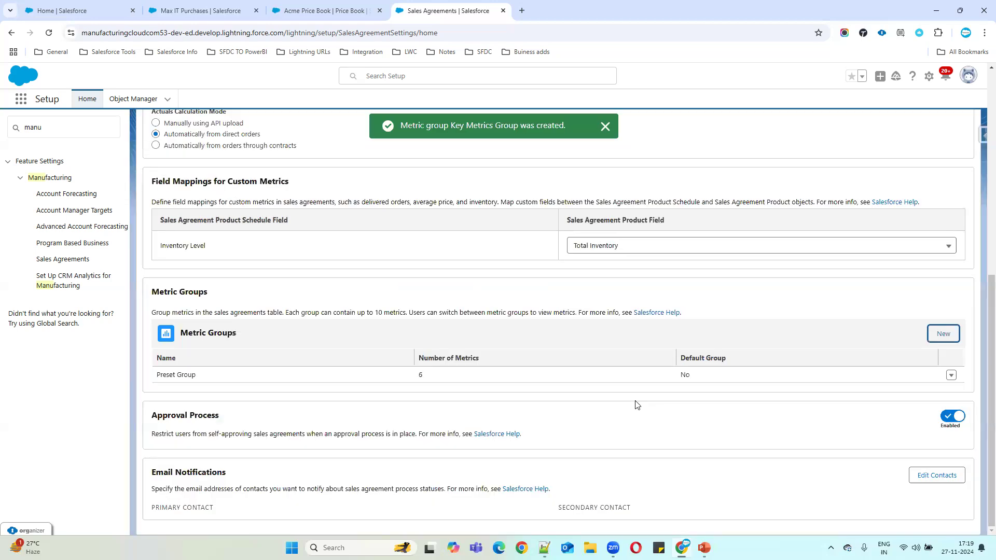
# Reload the Max IT Purchases sales agreement and review its agreement terms under Key Metrics Group
pyautogui.click(312, 13)
pyautogui.click(250, 15)
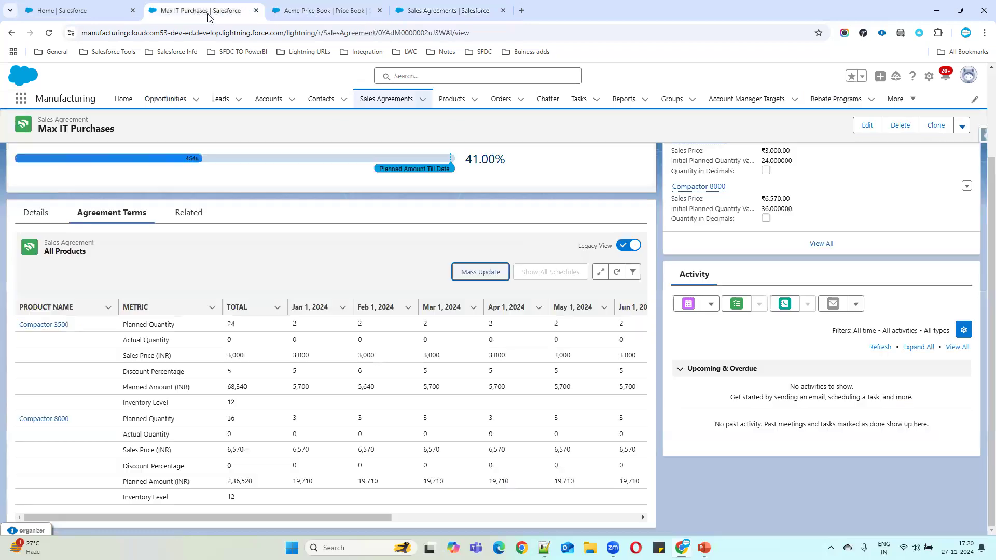
pyautogui.click(49, 33)
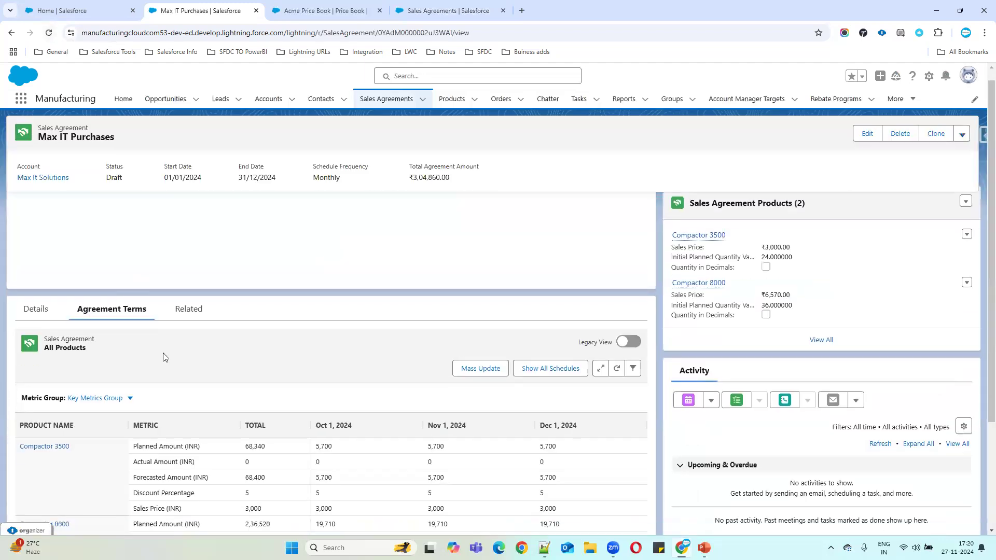
pyautogui.scroll(-2, 164, 357)
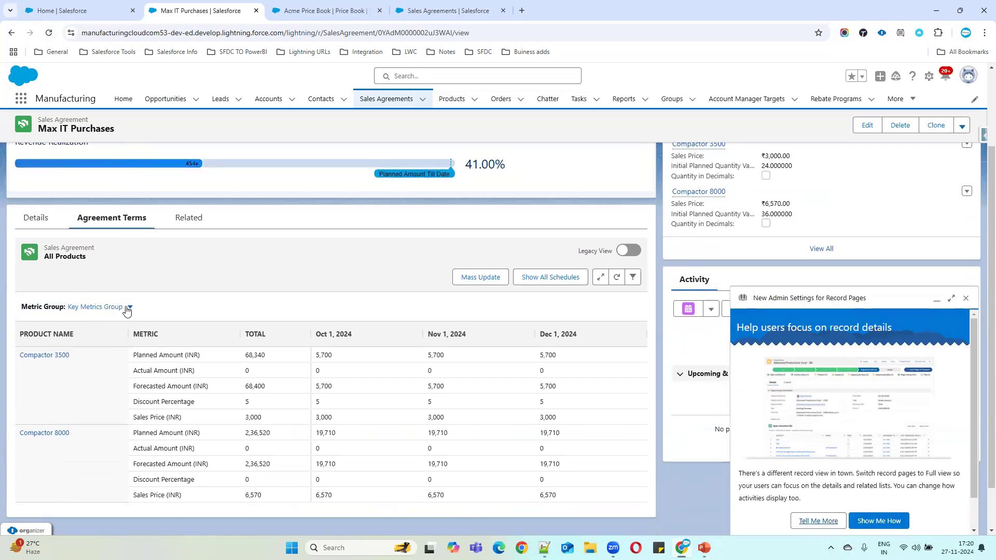
pyautogui.click(137, 356)
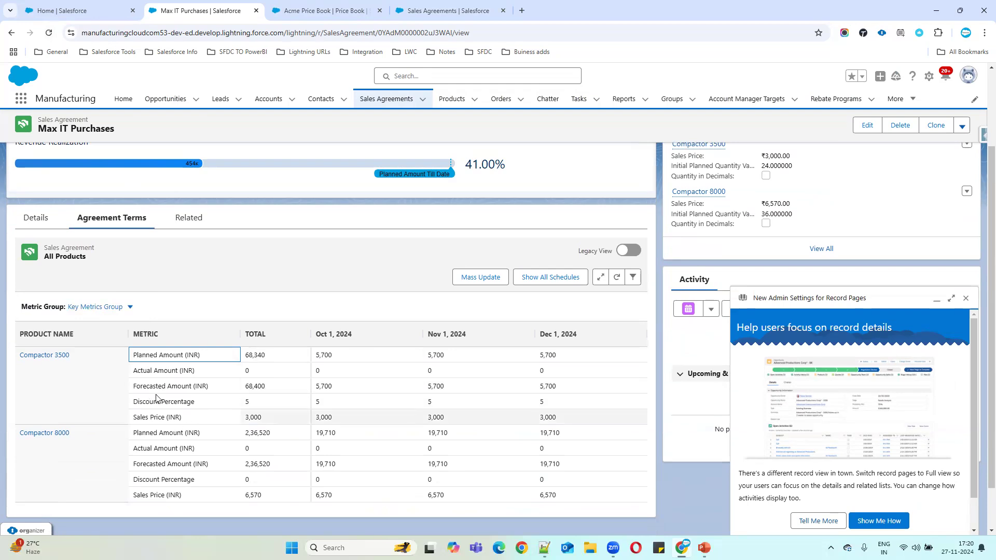
# Switch the agreement terms to the Preset Group metric group, minimize the admin settings prompt, and review both products' metrics
pyautogui.click(129, 308)
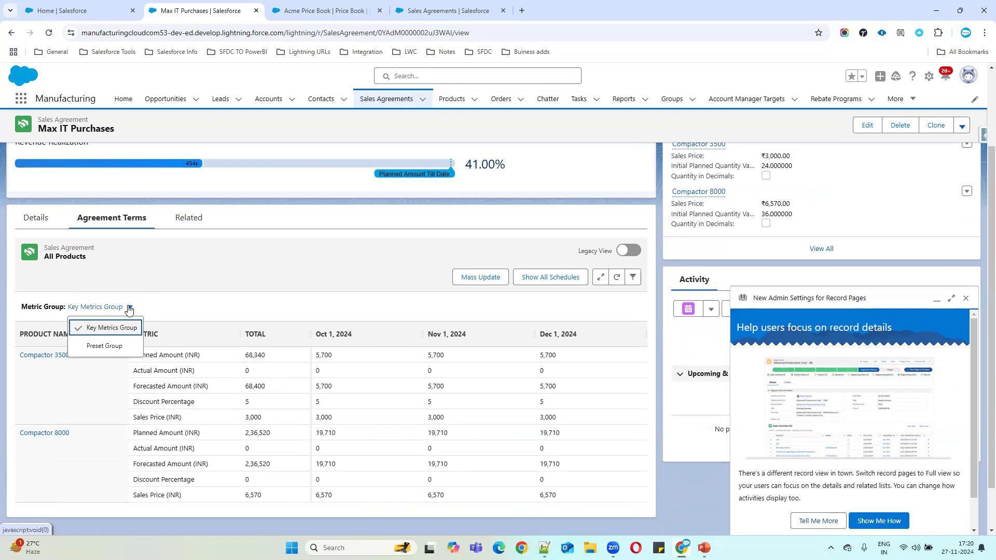
pyautogui.click(100, 346)
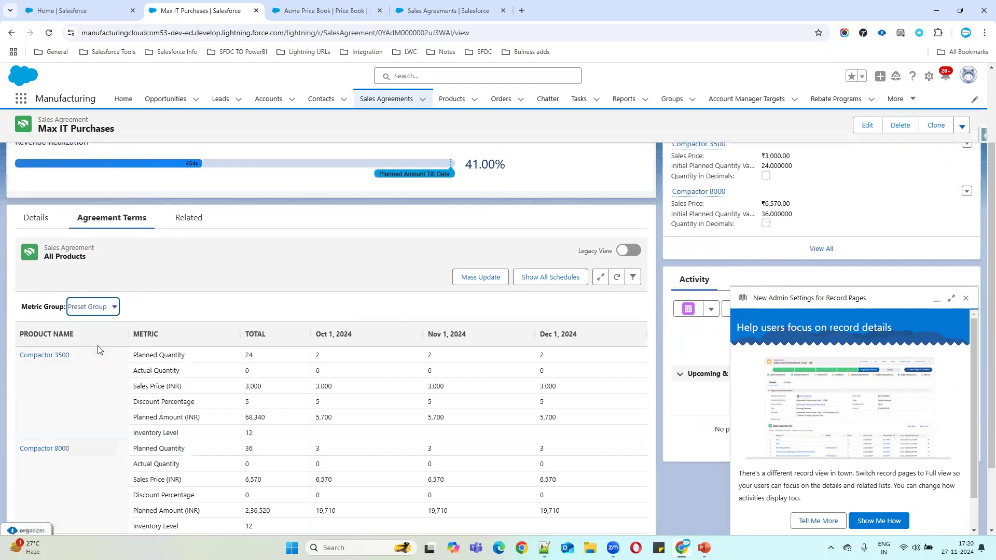
pyautogui.click(936, 300)
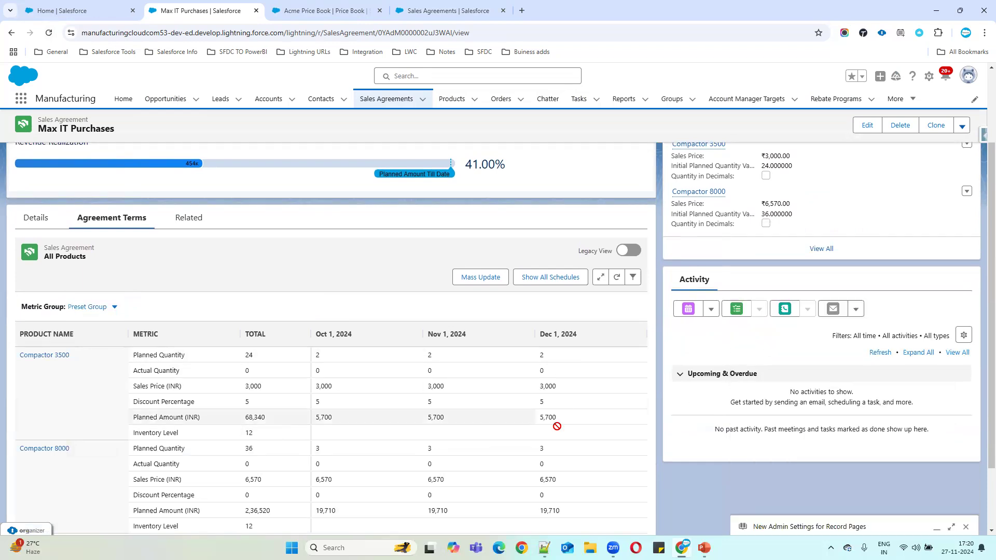
pyautogui.scroll(-2, 480, 438)
pyautogui.scroll(2, 427, 414)
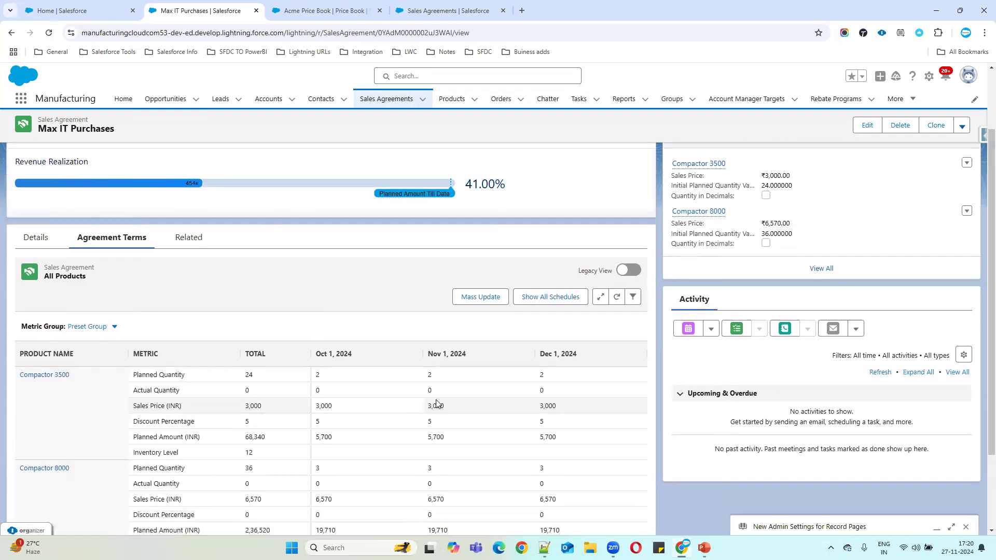
pyautogui.scroll(-2, 467, 389)
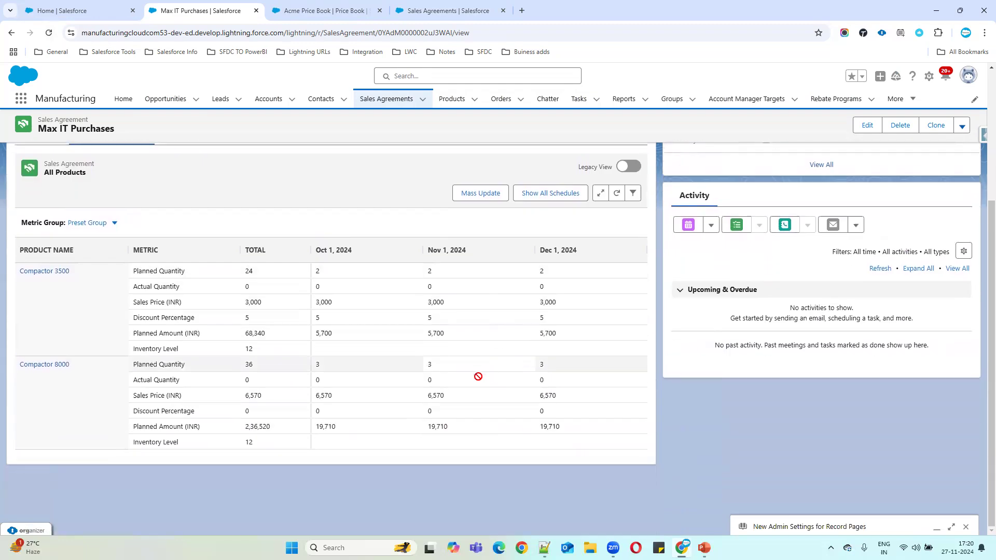
pyautogui.scroll(3, 476, 379)
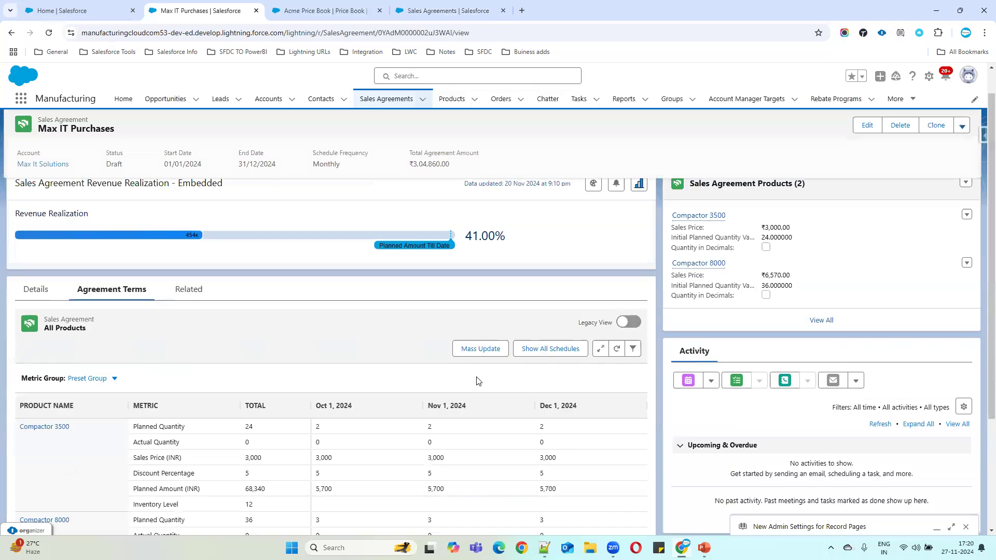